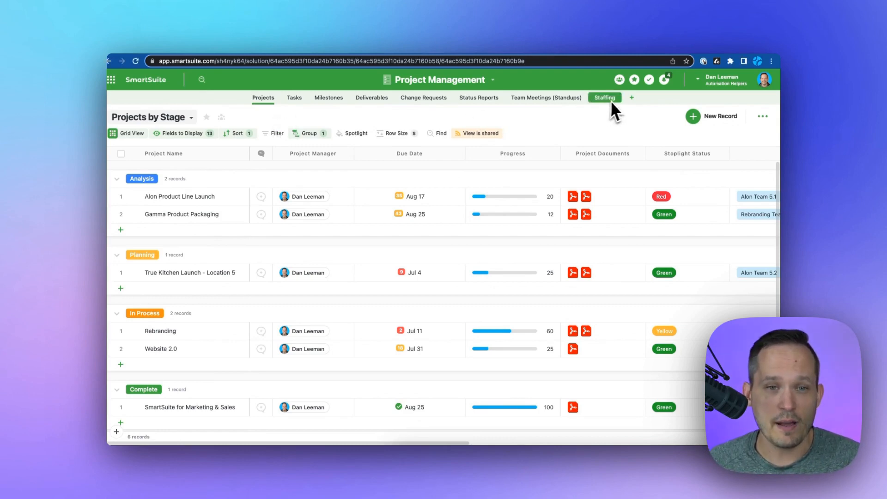
Step: Add a new blank app to the Project Management solution
click(631, 99)
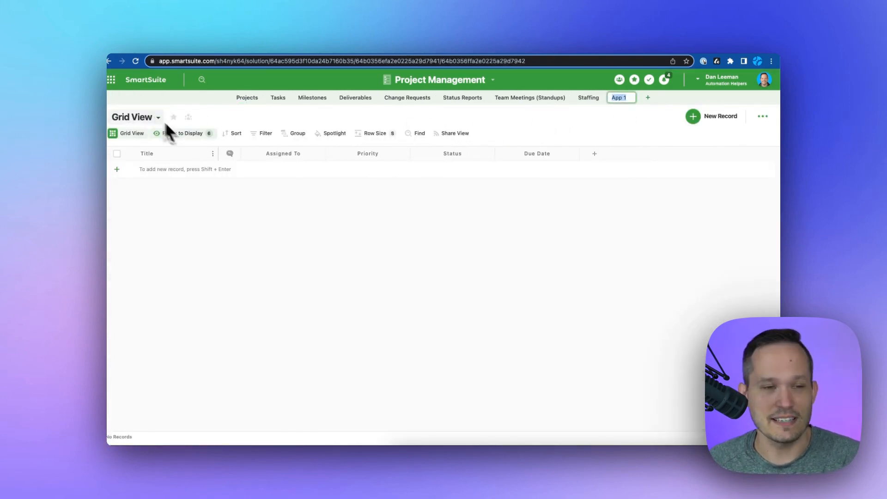
click(384, 218)
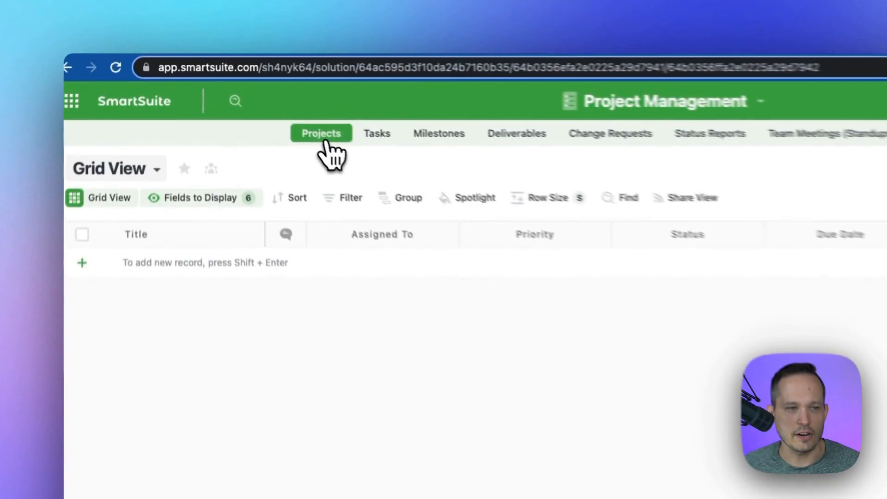
Step: Open the Projects app and view its Project Dashboard and Active Projects views
click(253, 102)
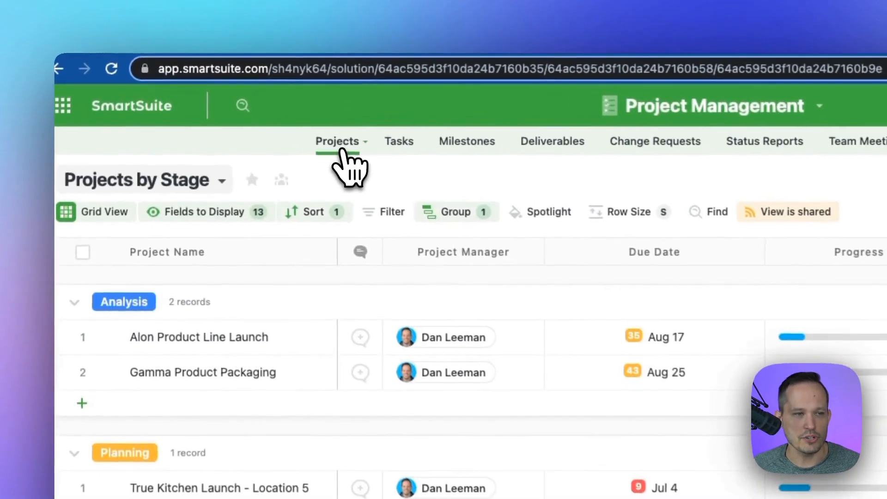
click(188, 118)
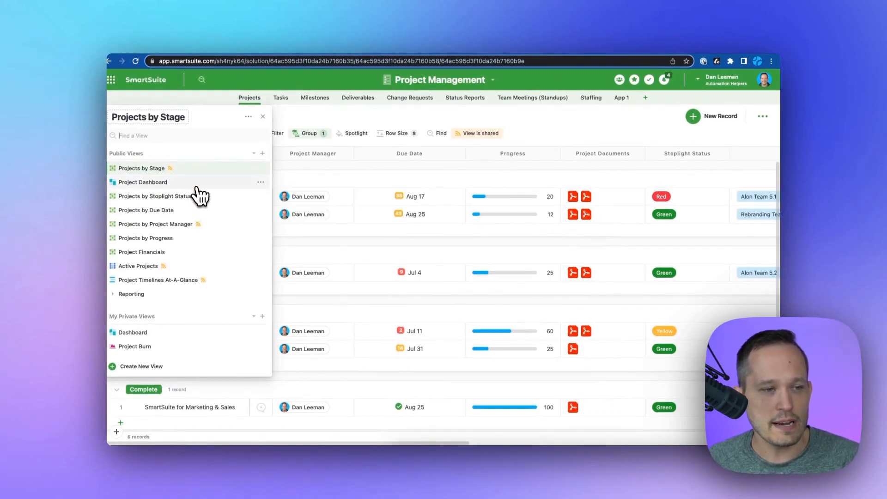
click(182, 184)
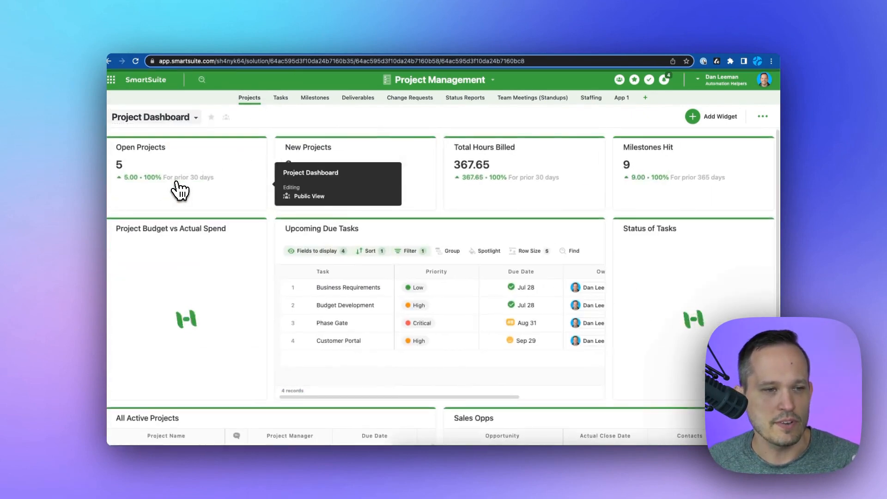
click(196, 118)
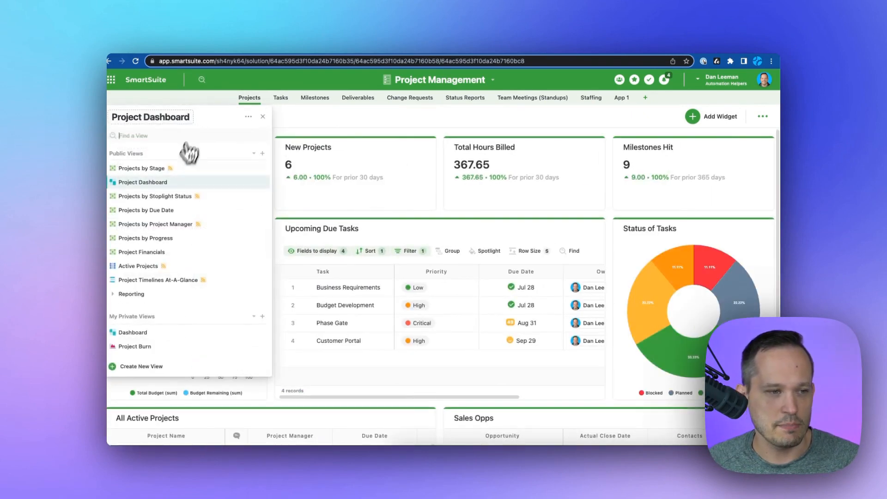
click(159, 269)
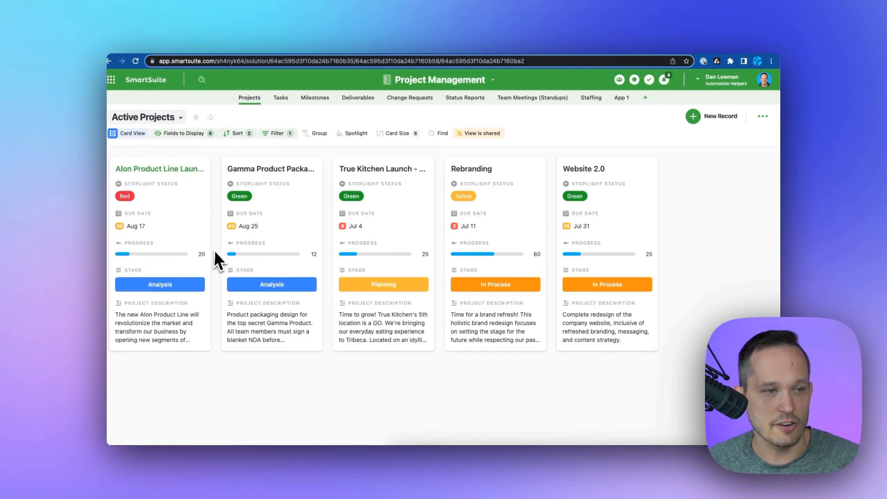
Step: Examine the options and public view permissions of the Projects by Stage view
click(181, 121)
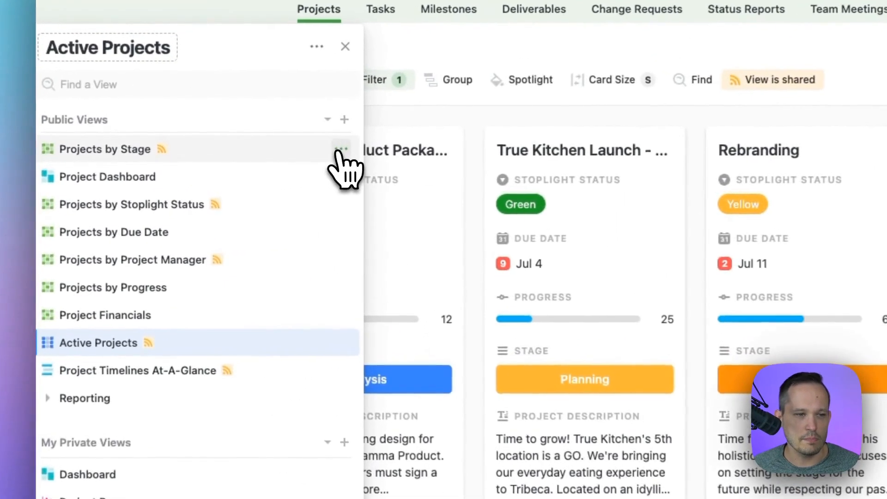
click(261, 168)
mouse_move(341, 349)
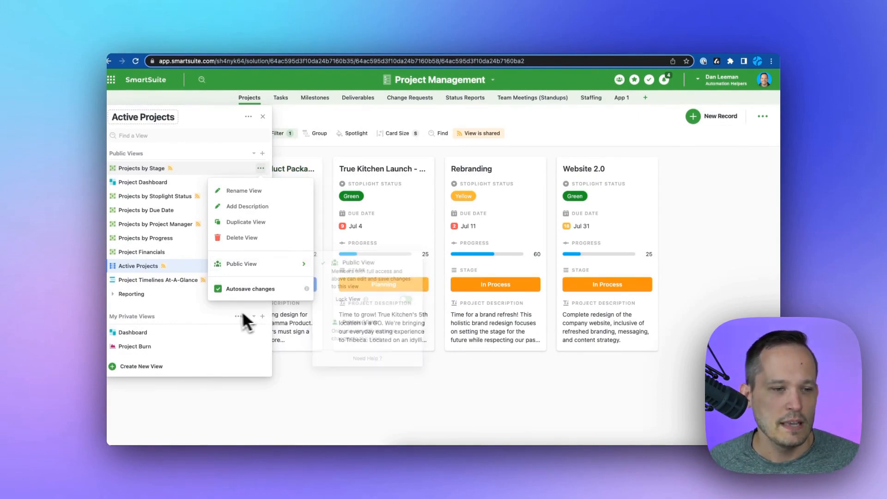
Step: Review the descriptions of all view types available for a new public view, from Grid to Form, and close the overview
click(262, 153)
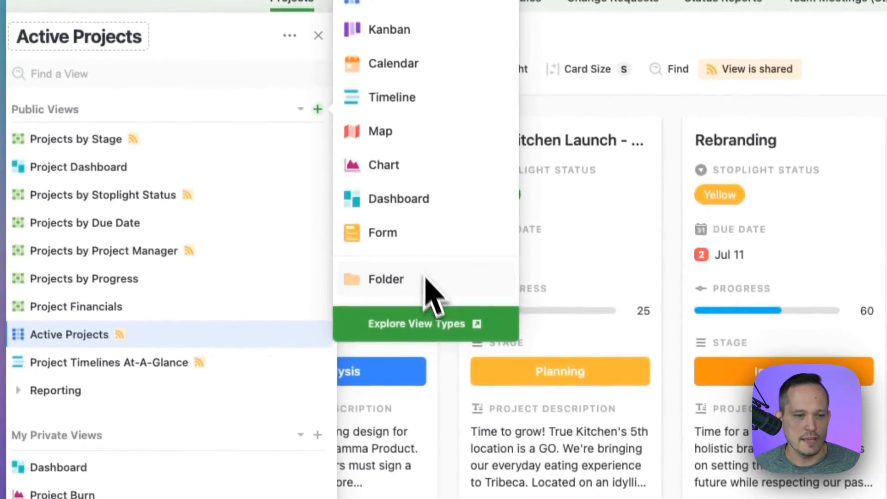
click(427, 323)
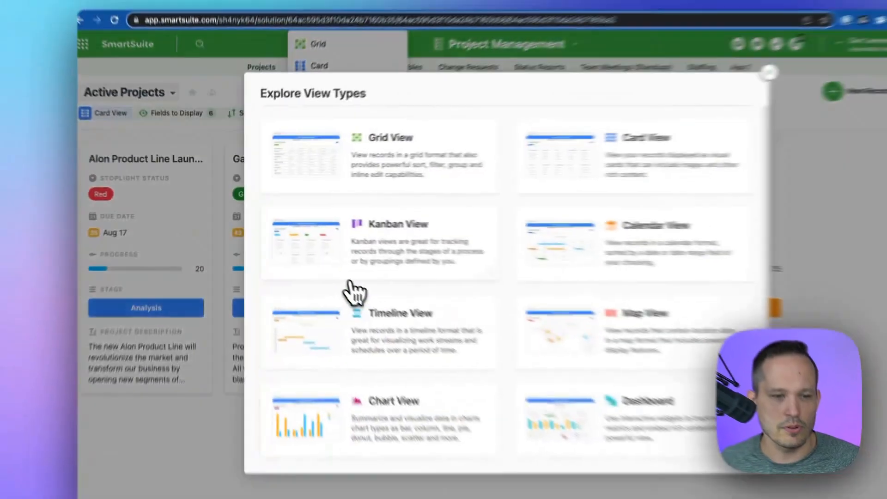
scroll(389, 261, up, 2)
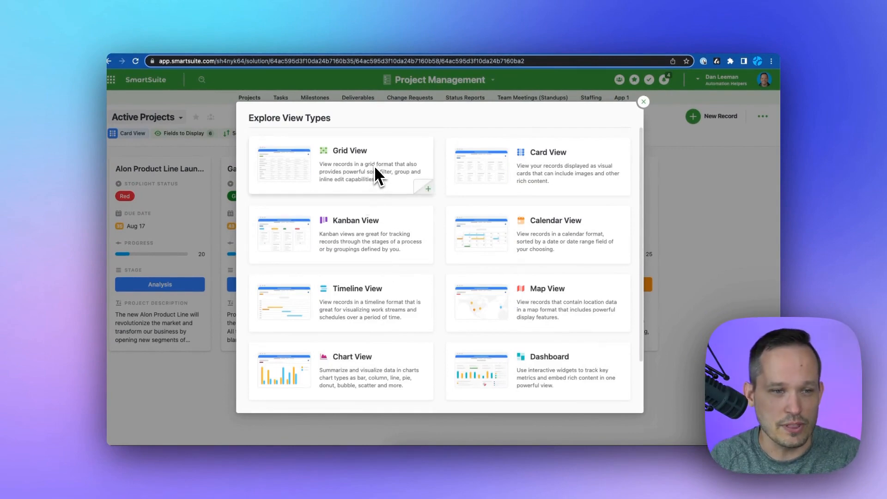
scroll(375, 169, down, 2)
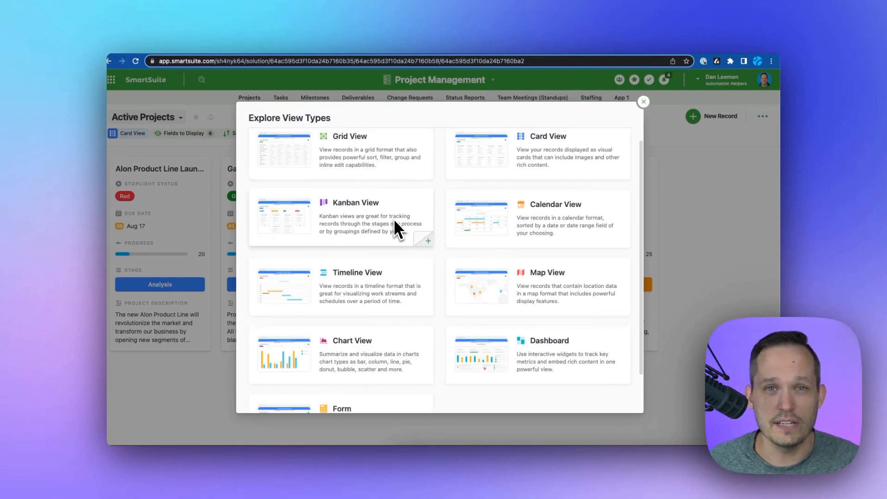
scroll(393, 218, down, 3)
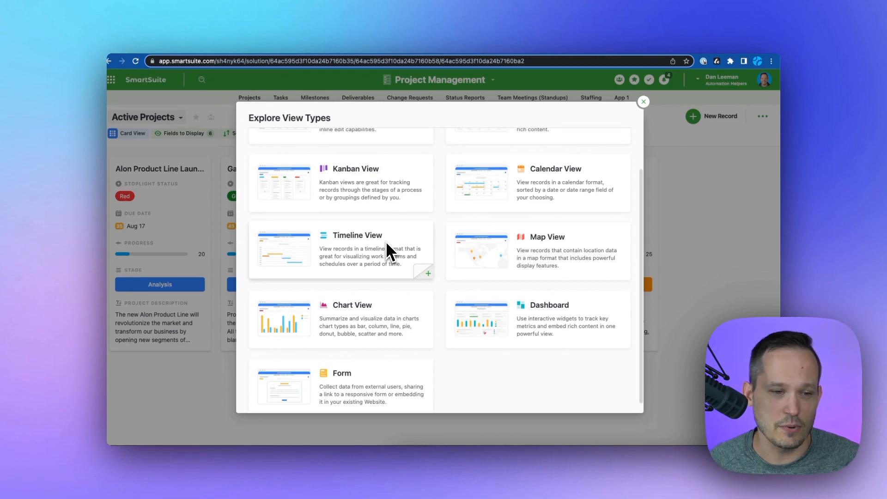
scroll(388, 244, down, 1)
scroll(392, 230, up, 3)
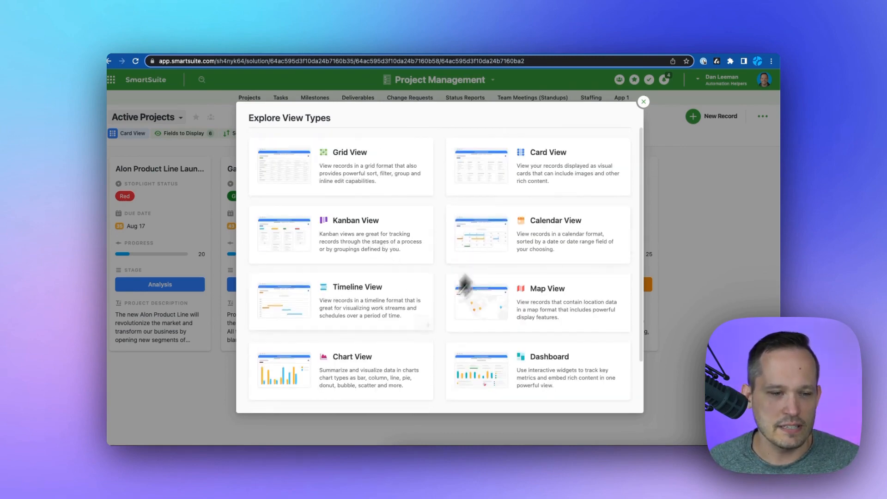
scroll(465, 284, down, 5)
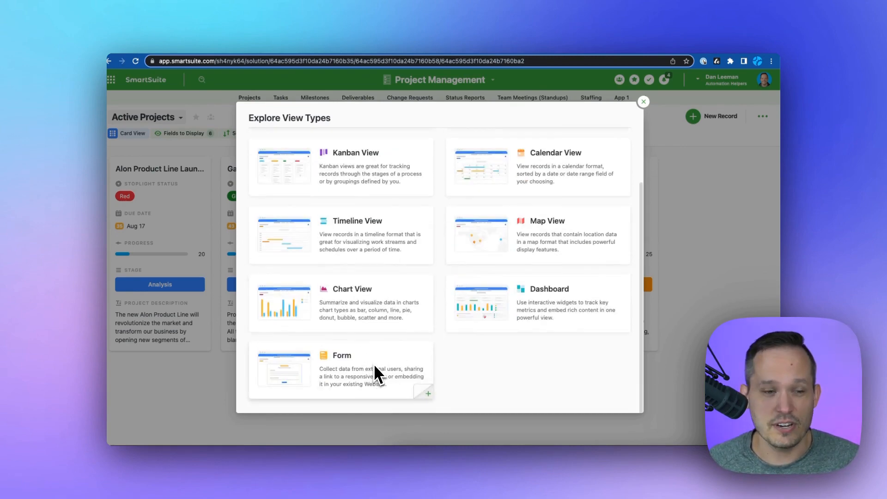
scroll(376, 362, up, 2)
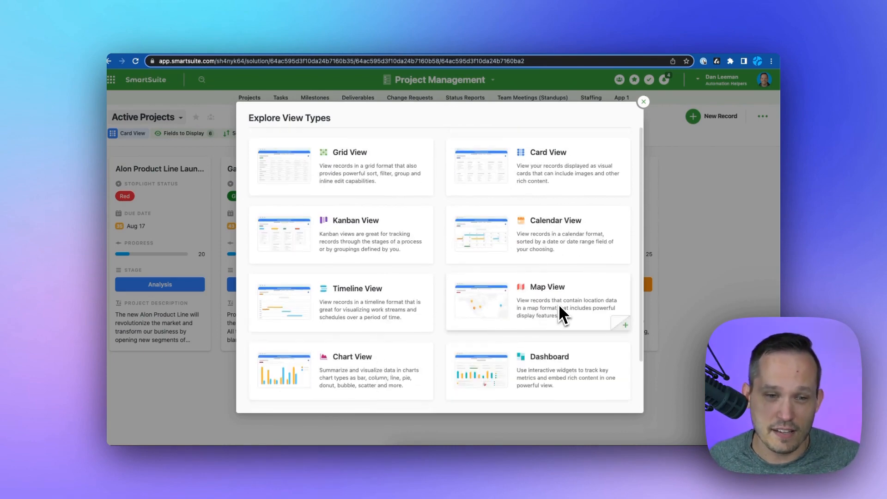
scroll(565, 229, down, 2)
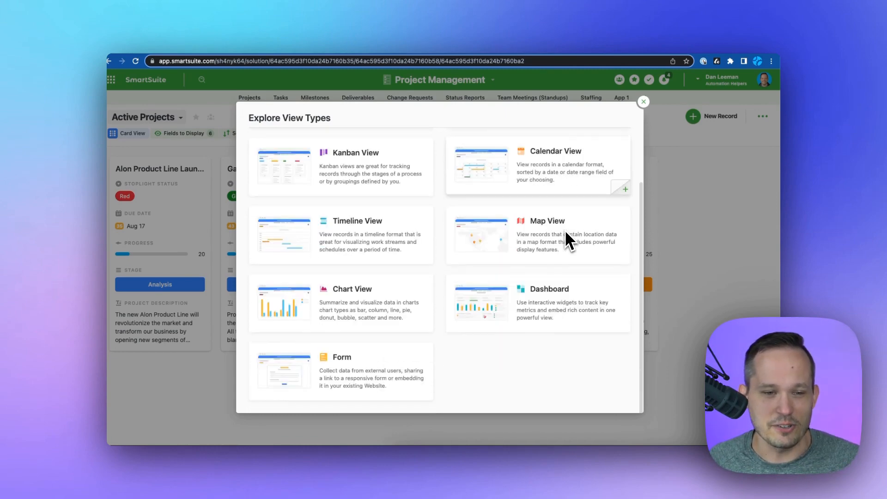
scroll(566, 233, up, 2)
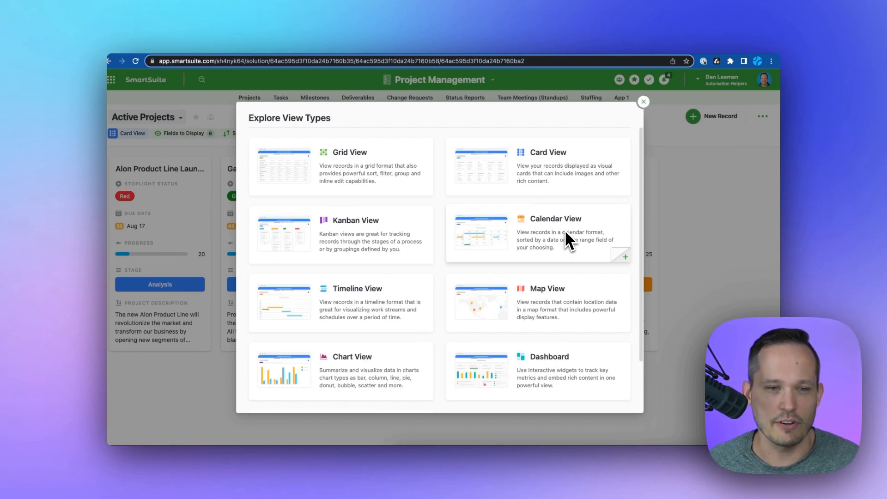
click(644, 101)
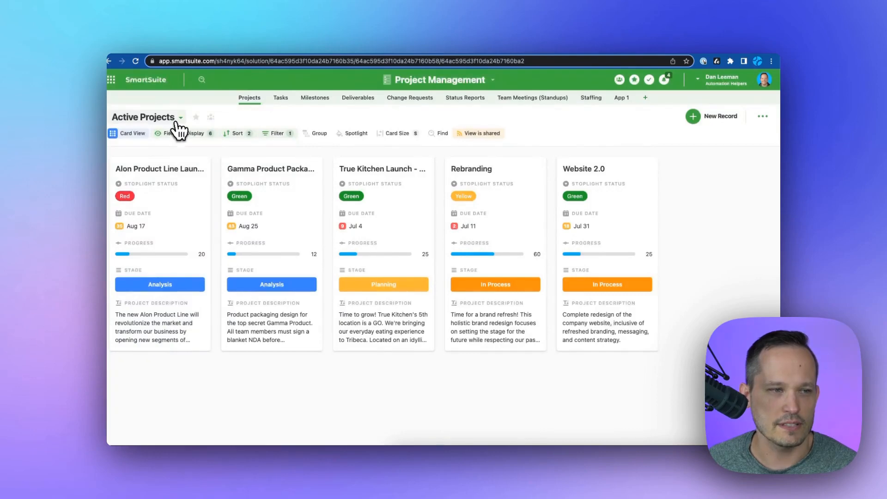
Step: Create a new Grid view under the private views of the Projects app
click(179, 119)
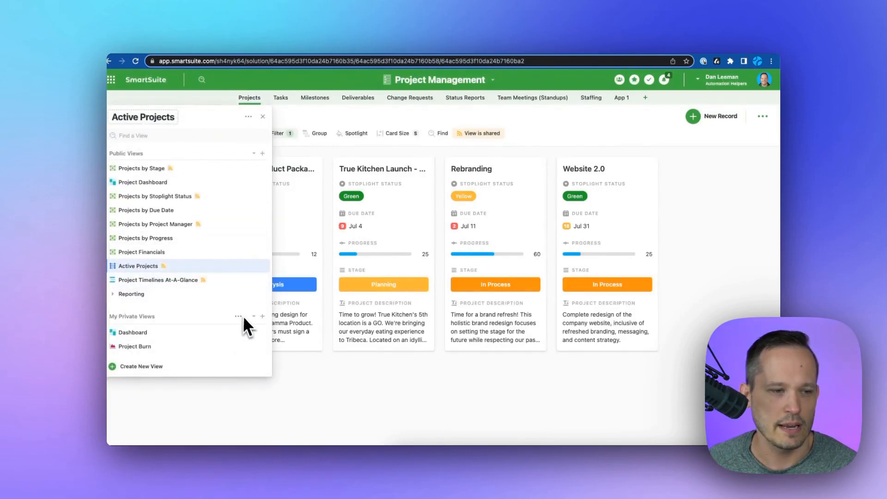
click(263, 316)
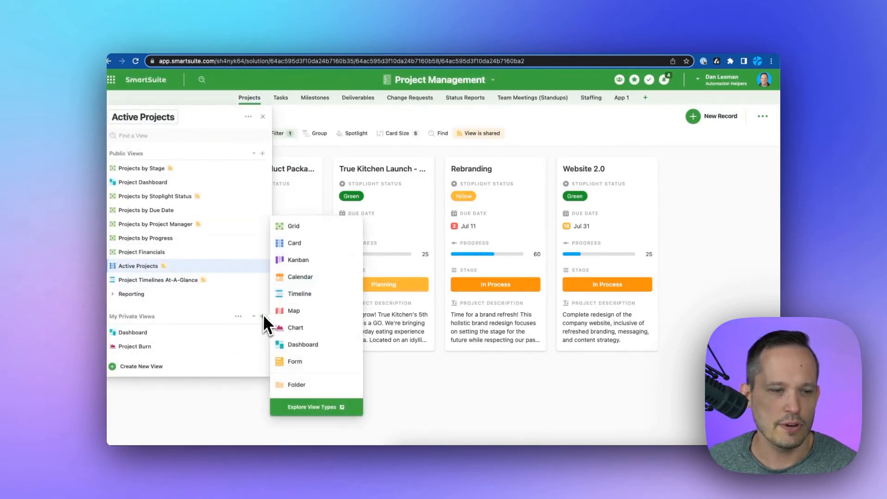
click(296, 229)
click(504, 314)
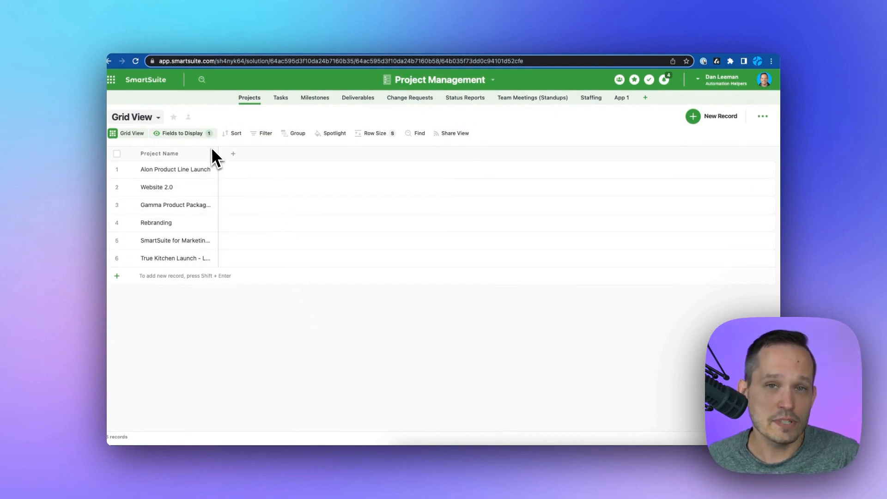
Step: Review the fields available for display in the new private grid view
click(194, 134)
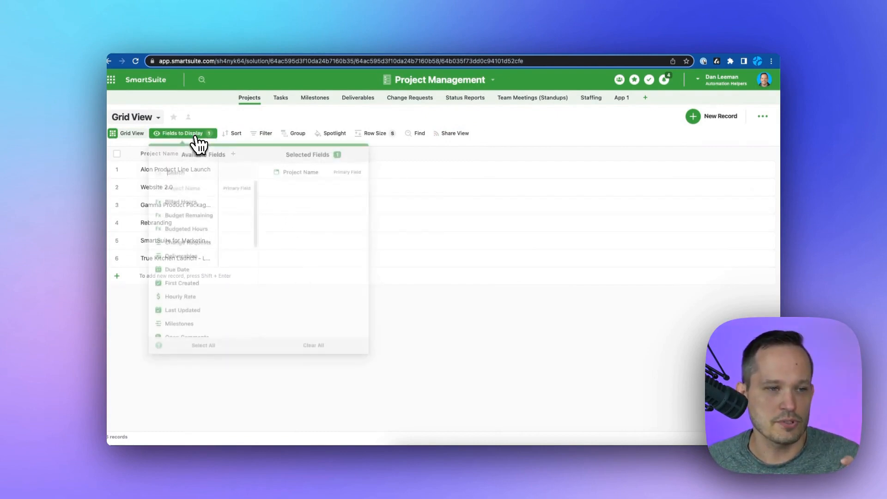
scroll(221, 255, down, 10)
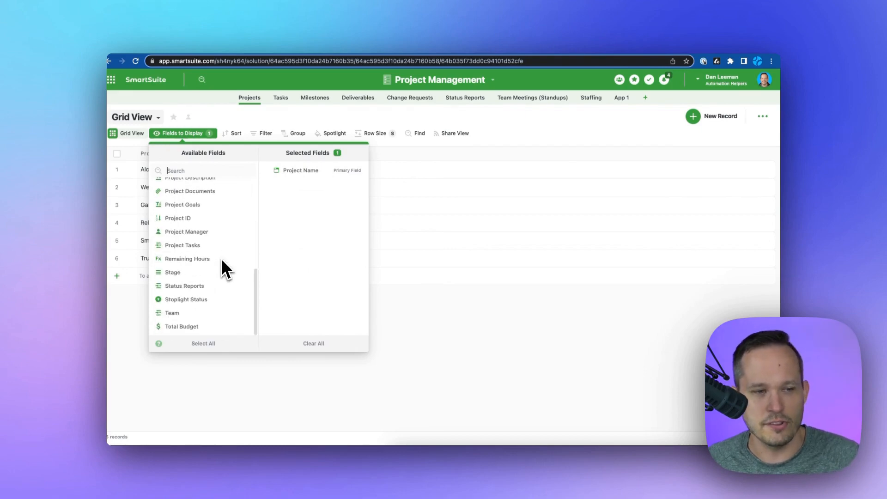
click(451, 306)
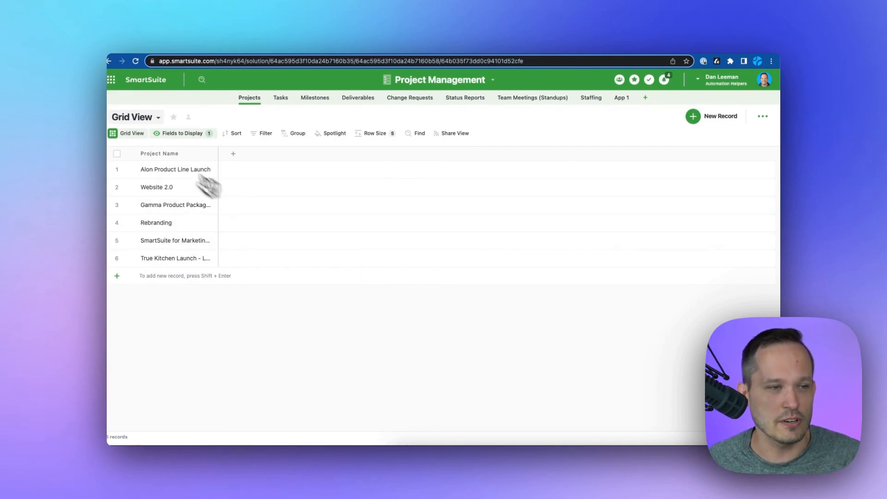
Step: Duplicate the Projects by Stage view and name the copy New Projects
click(157, 121)
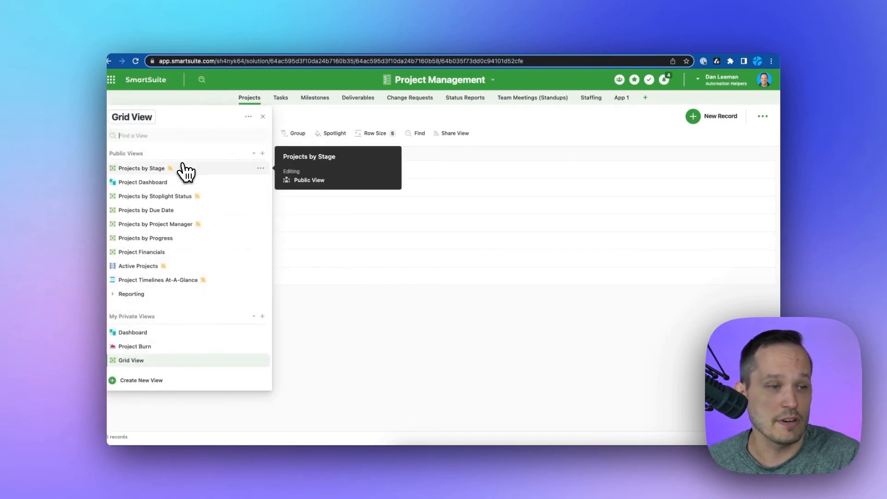
click(261, 169)
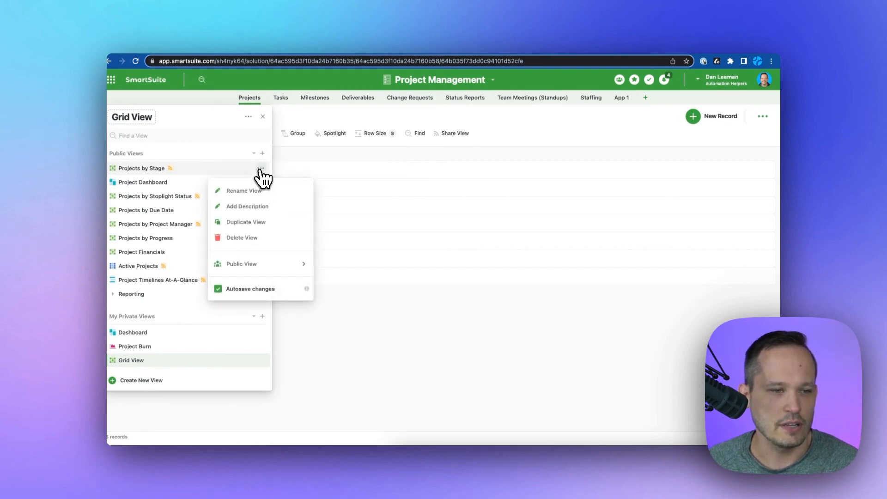
click(252, 221)
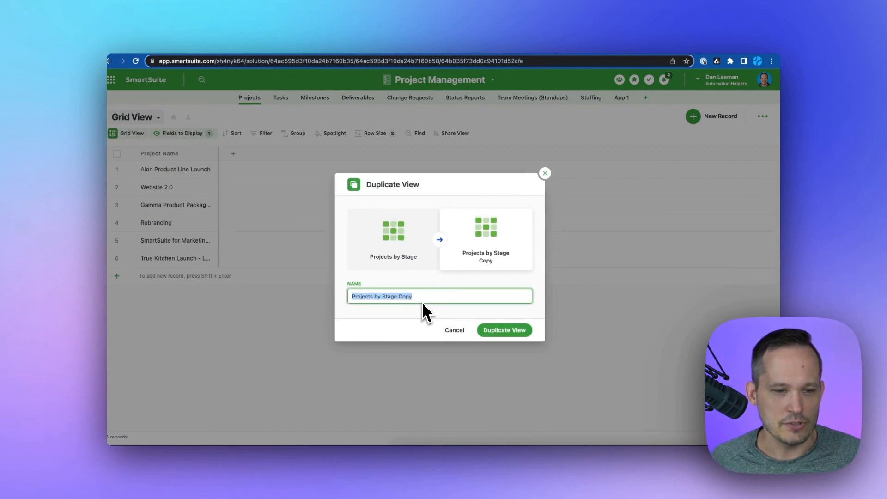
text(New P)
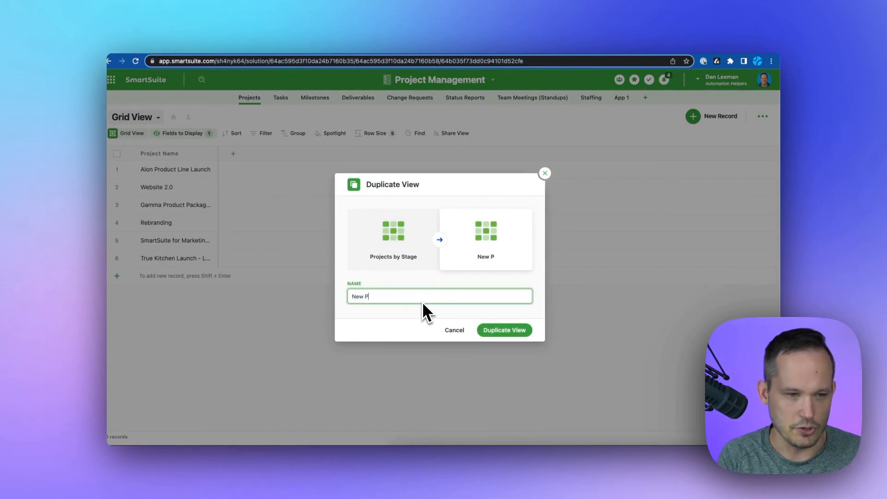
text(rojects)
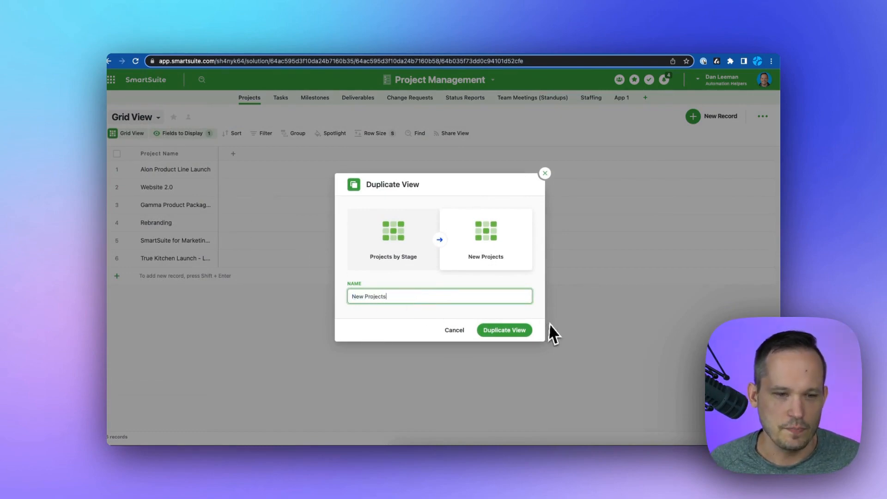
click(520, 330)
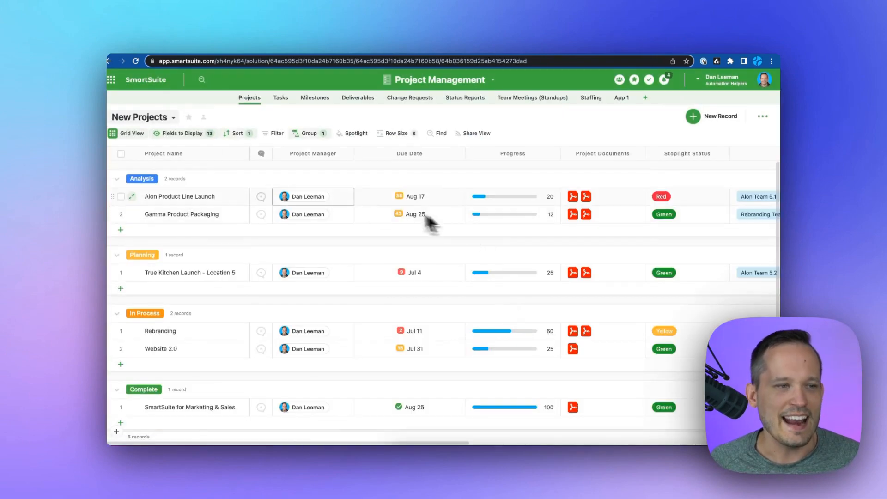
Step: Remove Billed Hours, Hourly Rate and Total Budget from the displayed fields of the New Projects view
click(207, 134)
scroll(250, 263, down, 1)
scroll(298, 290, down, 1)
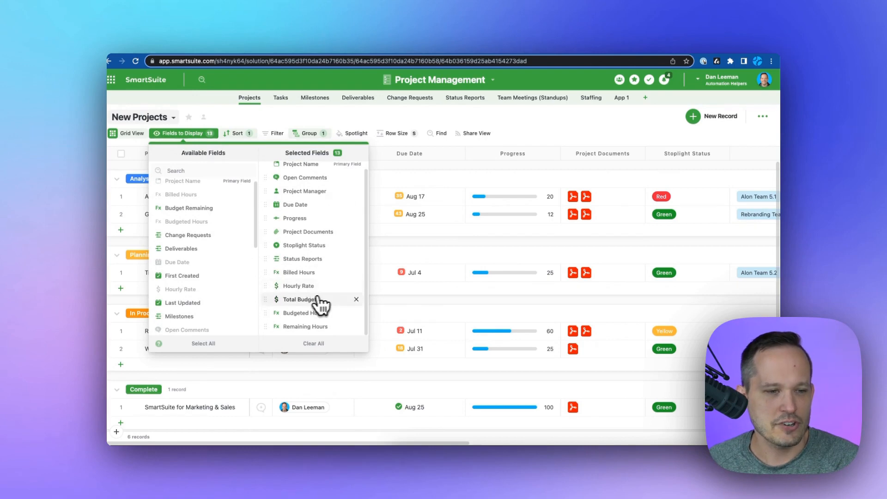
click(356, 272)
click(356, 279)
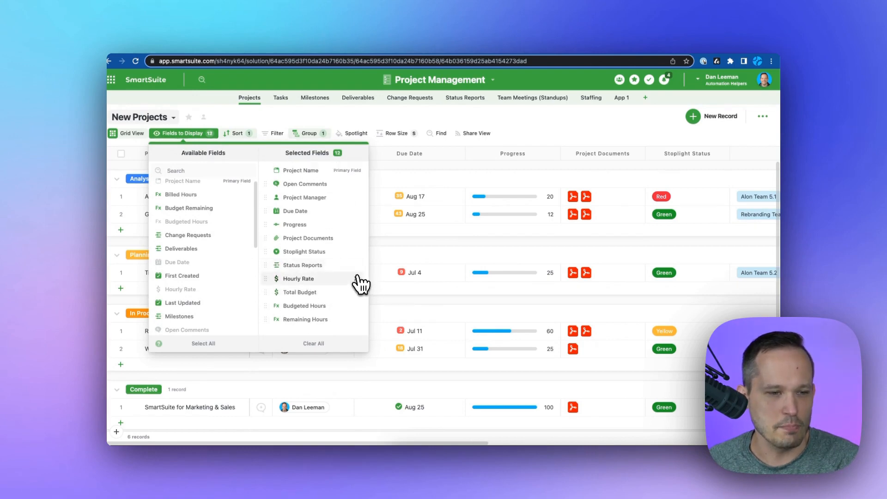
click(356, 279)
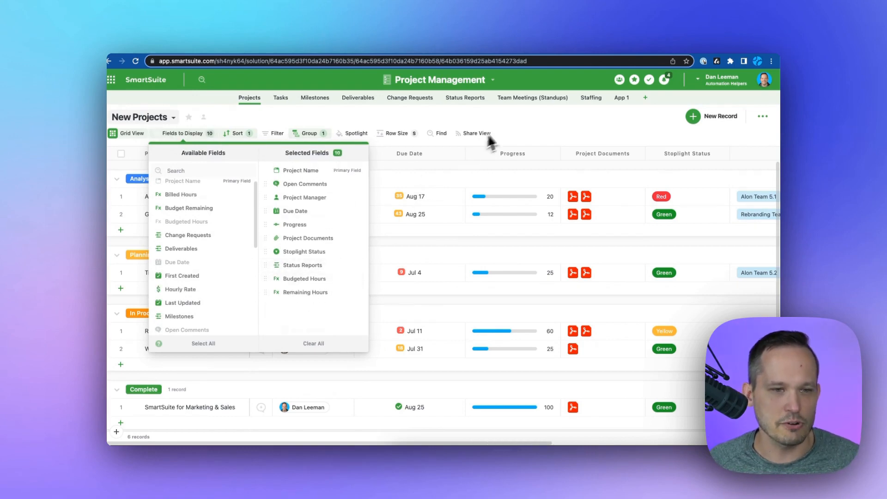
Step: Review the remaining columns of the New Projects view and its place in the list of views
click(506, 214)
scroll(493, 235, right, 5)
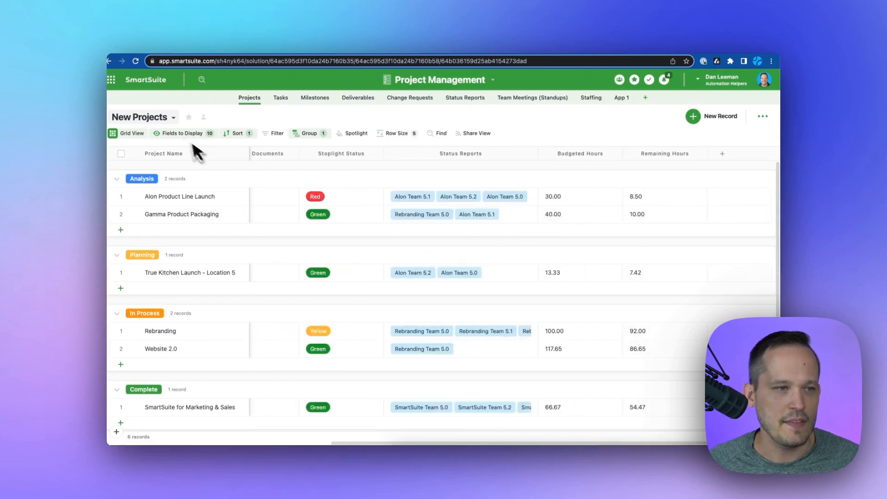
click(175, 121)
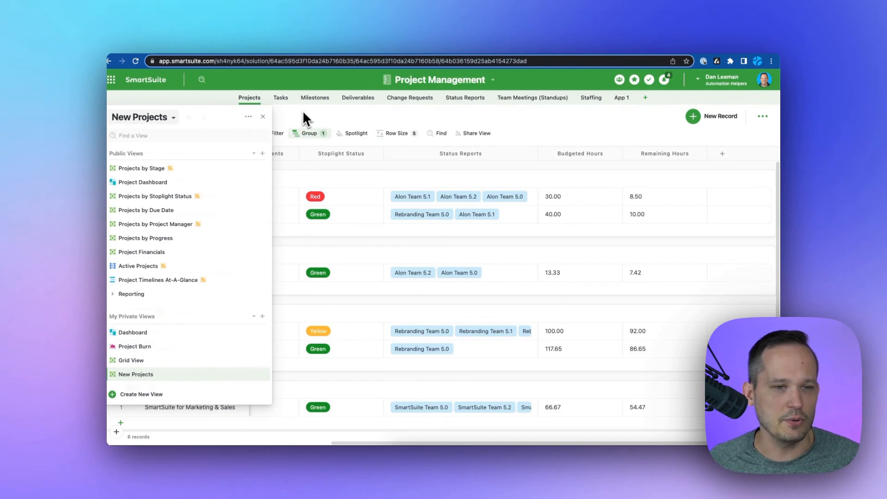
scroll(354, 204, left, 10)
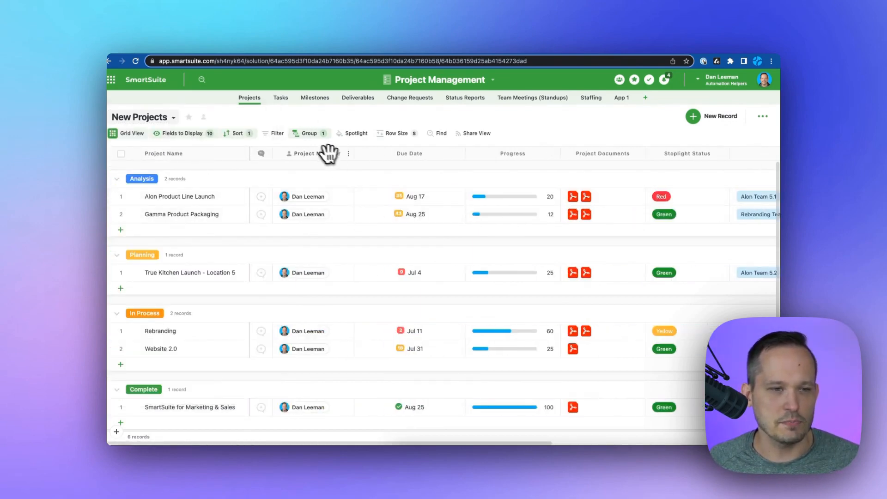
Step: Reorder the grid columns directly so that Due Date, Progress and Project Documents come before Project Manager
drag(311, 153, 439, 164)
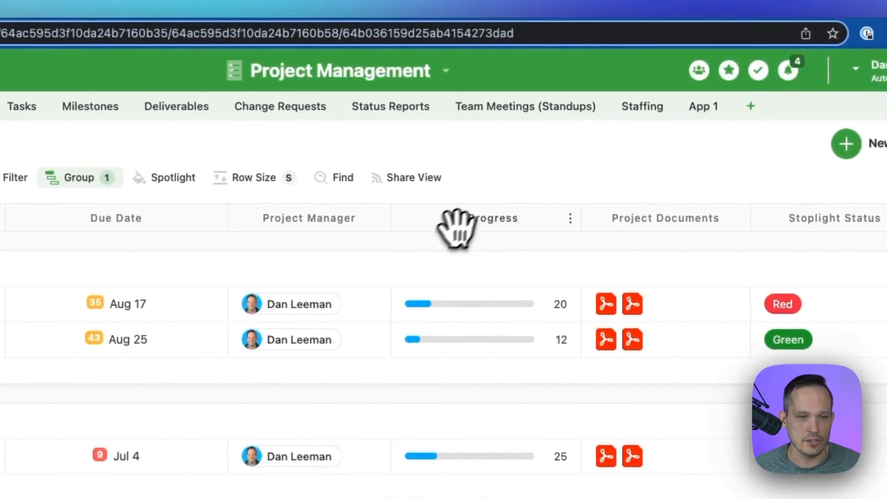
drag(455, 224, 341, 248)
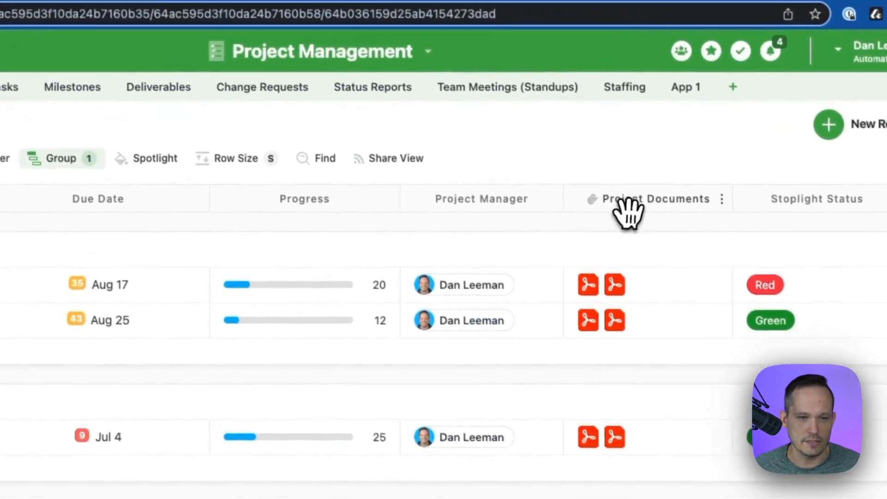
drag(628, 210, 514, 292)
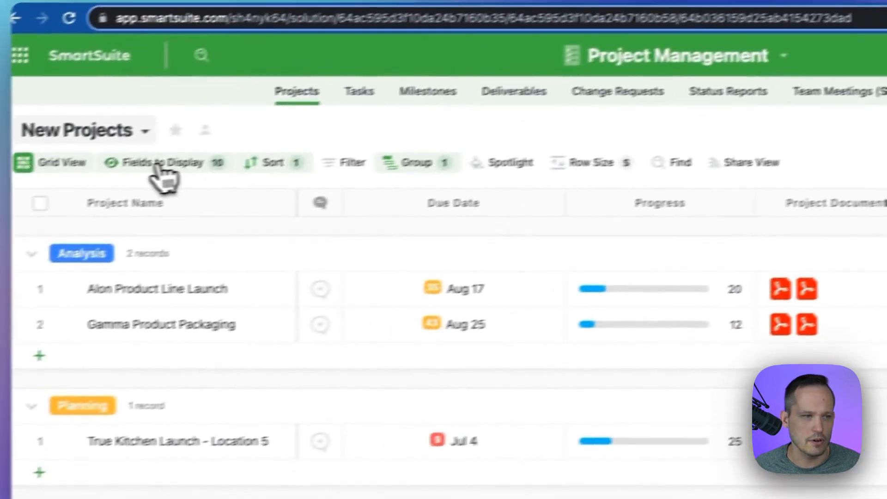
Step: Reorder the selected display fields so that Progress and Project Documents come before Due Date
click(159, 164)
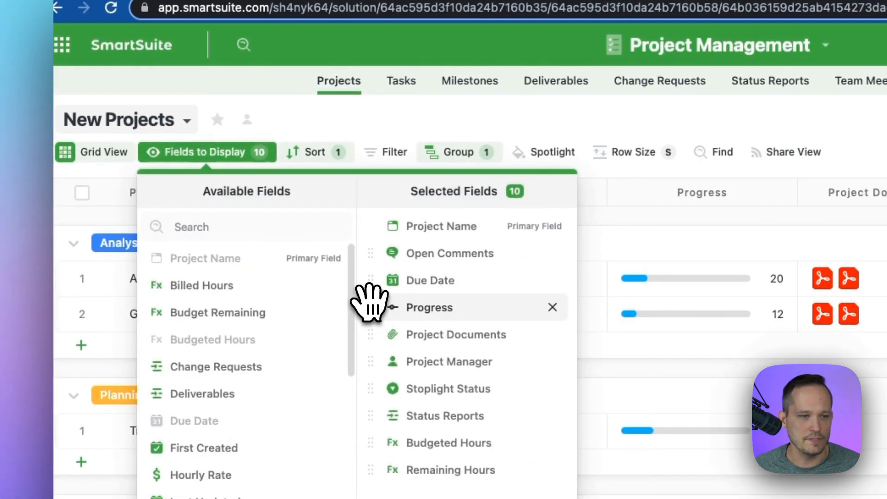
drag(373, 307, 376, 277)
drag(373, 328, 392, 309)
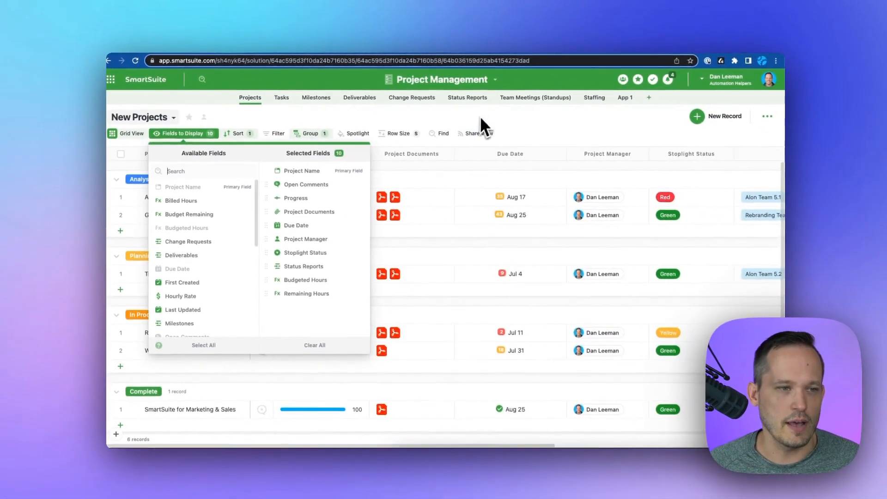
click(799, 117)
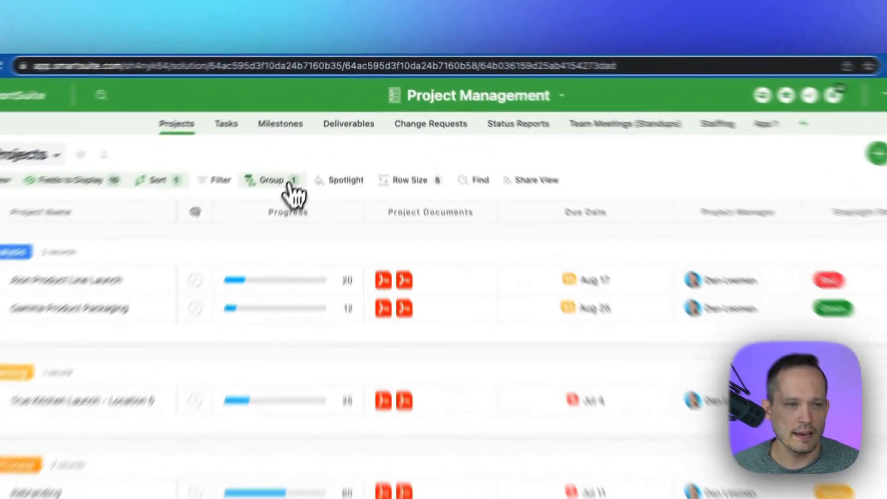
Step: Remove the Stage grouping from the New Projects view
click(320, 134)
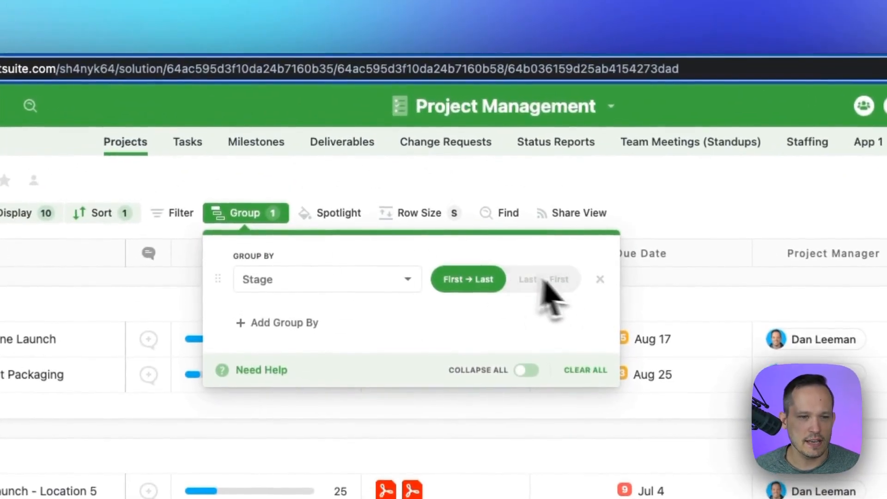
click(596, 275)
click(344, 184)
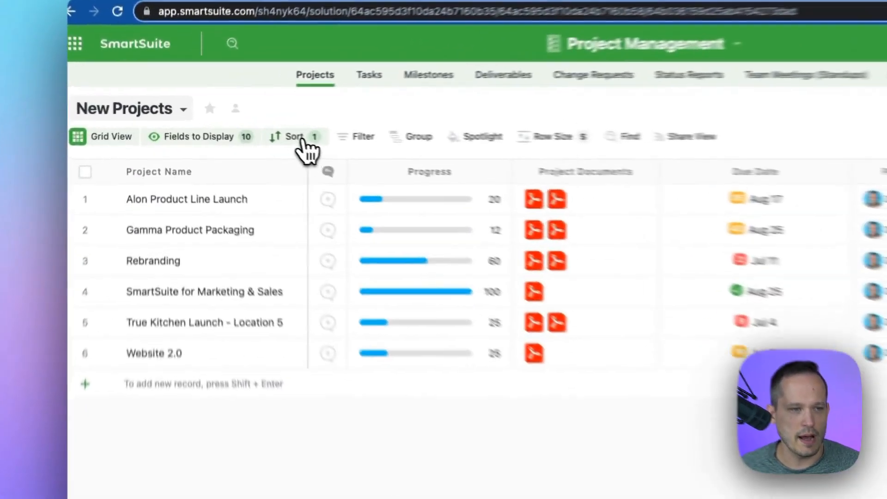
Step: Sort the New Projects view by Progress in descending order (9 → 1) instead of by Project Name
click(240, 134)
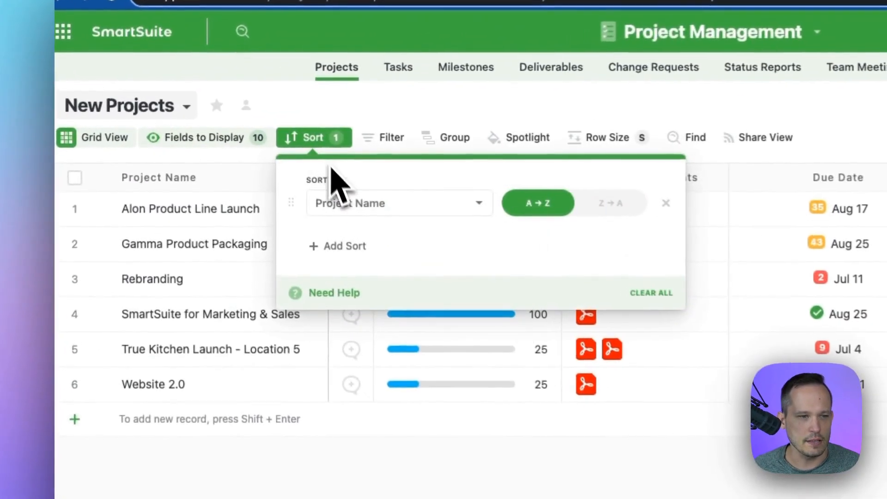
click(263, 166)
text(pro)
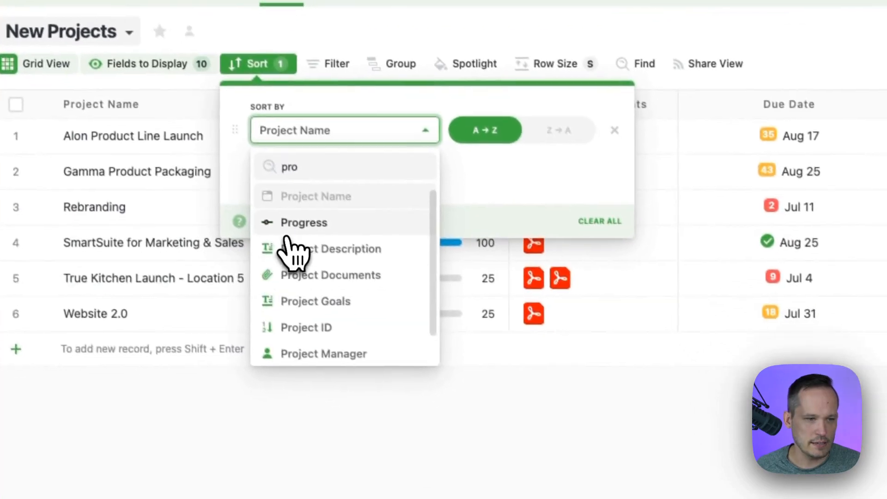
click(349, 296)
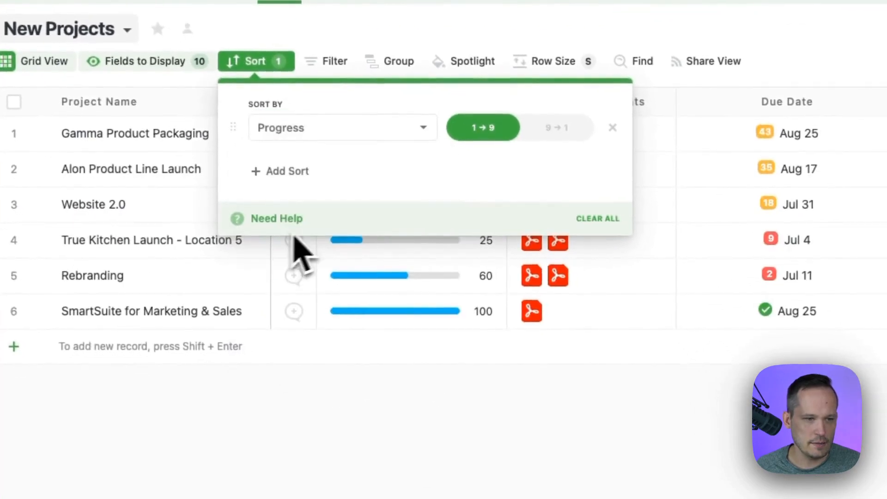
click(553, 138)
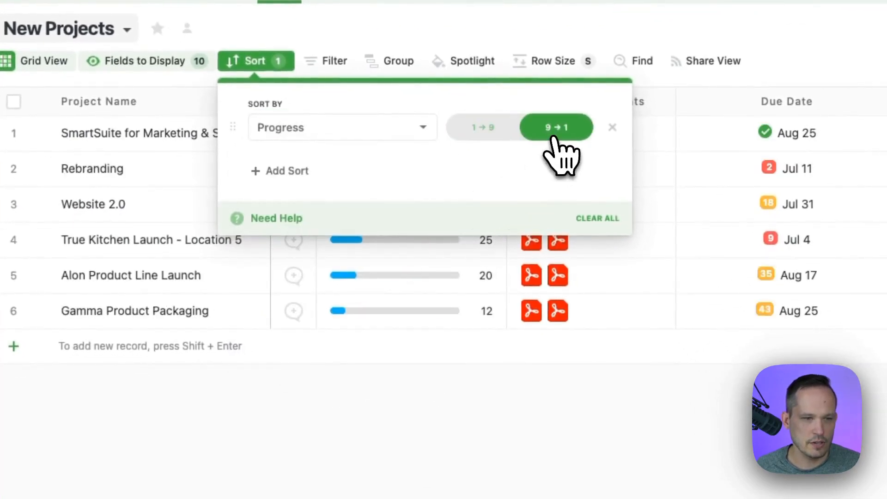
click(499, 388)
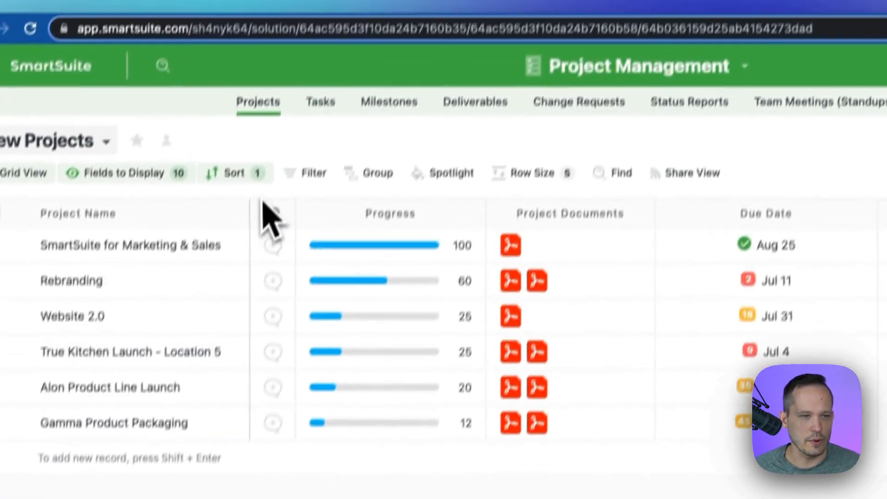
click(269, 64)
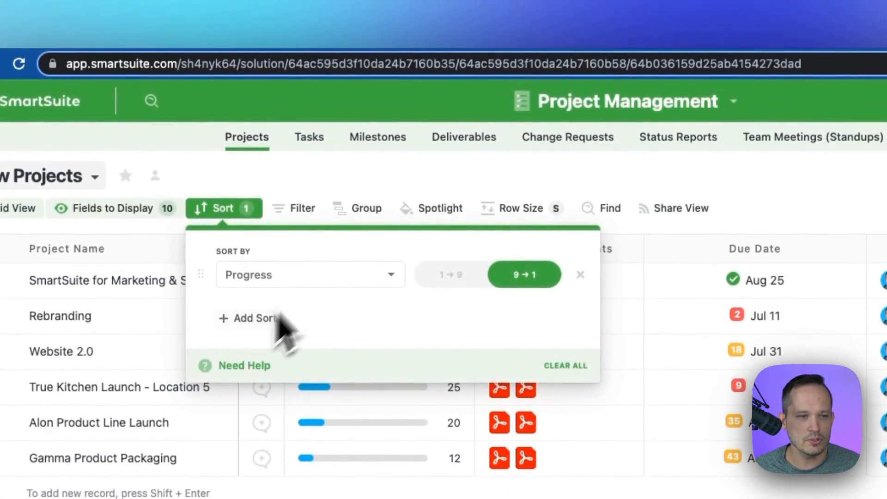
click(390, 177)
Step: Filter the New Projects view to records where Stage is not Complete
click(300, 209)
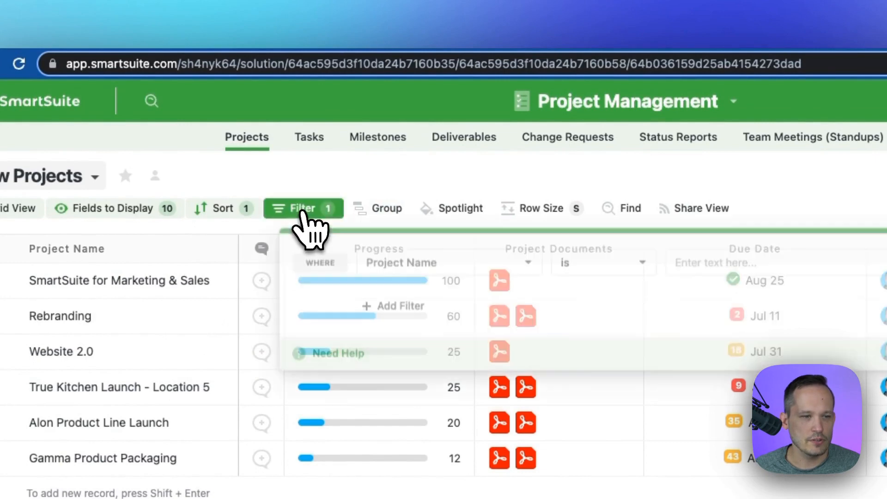
click(449, 267)
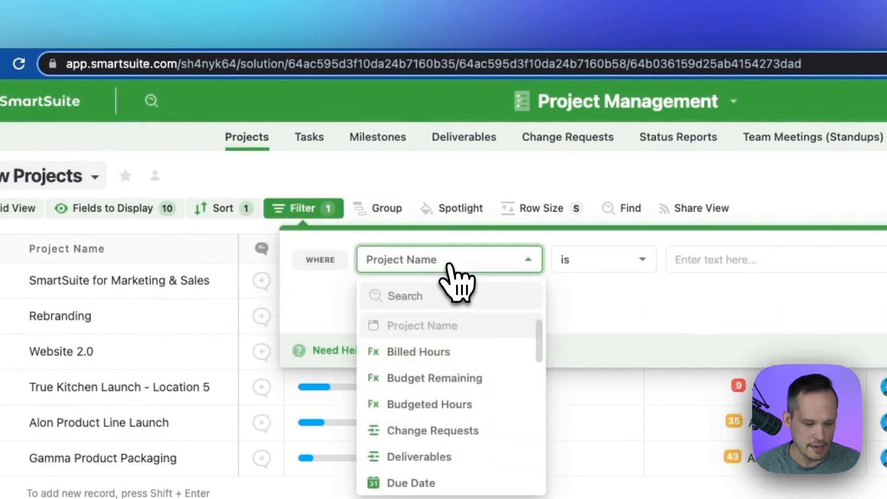
text(stag)
click(461, 324)
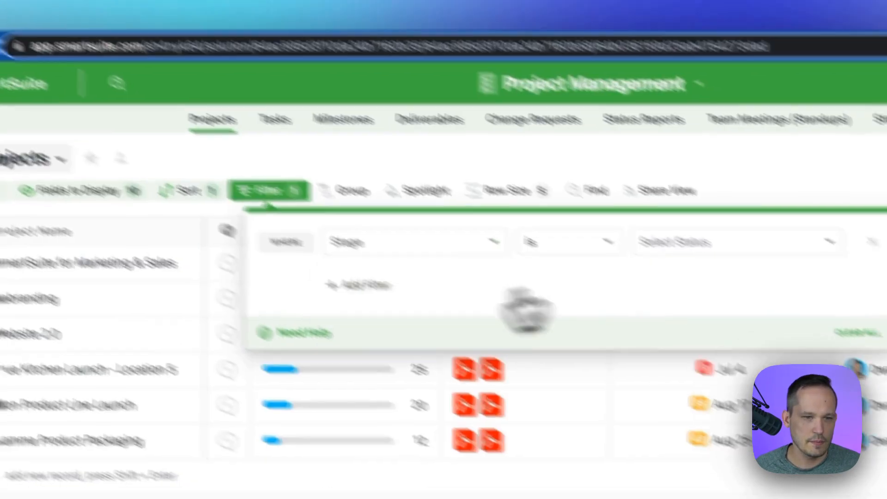
click(595, 262)
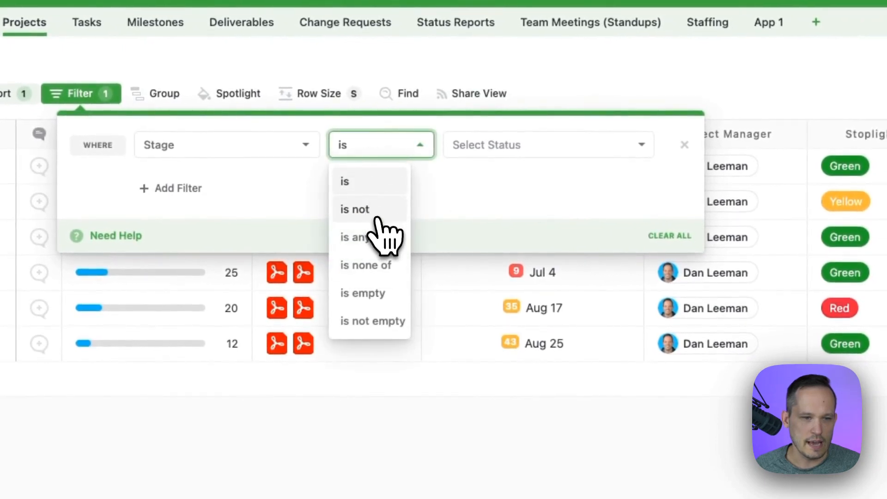
click(374, 211)
click(533, 148)
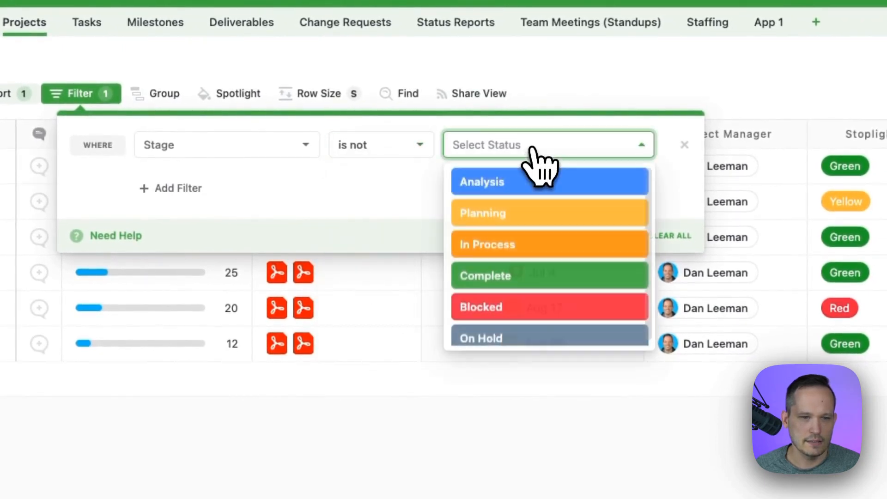
click(543, 277)
click(413, 424)
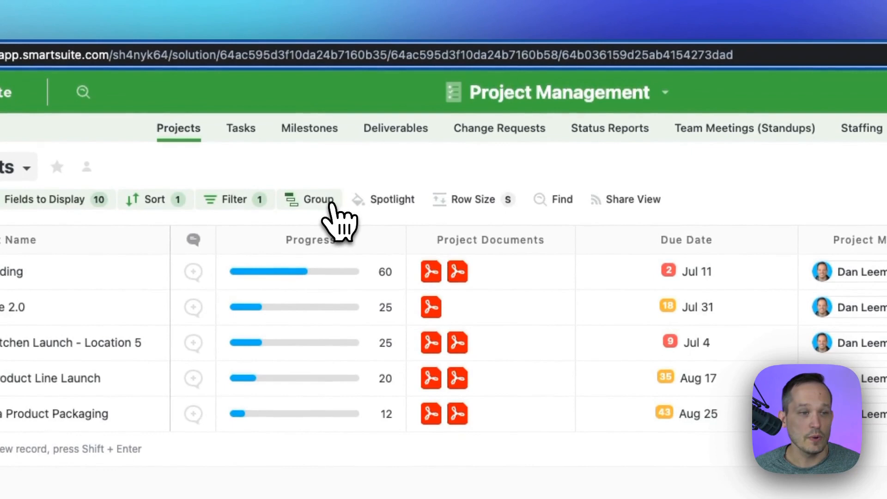
Step: Group the New Projects records by Stage, and collapse and re-expand the Analysis group
click(331, 204)
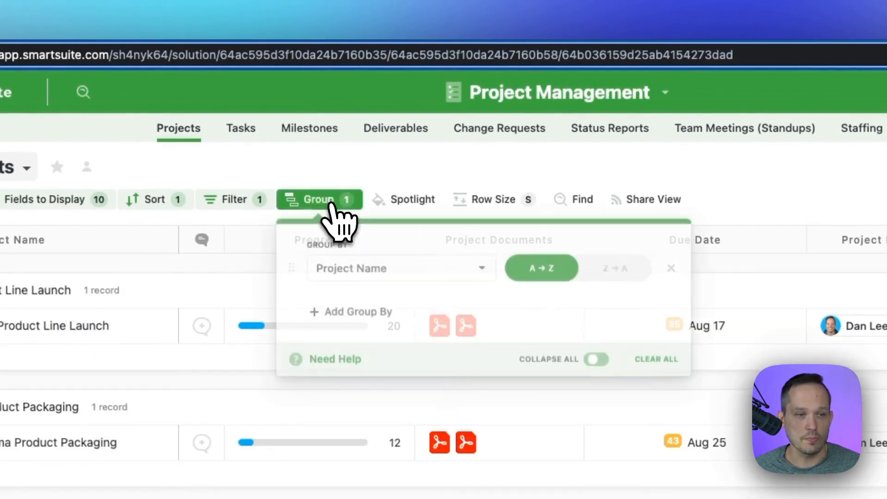
click(372, 273)
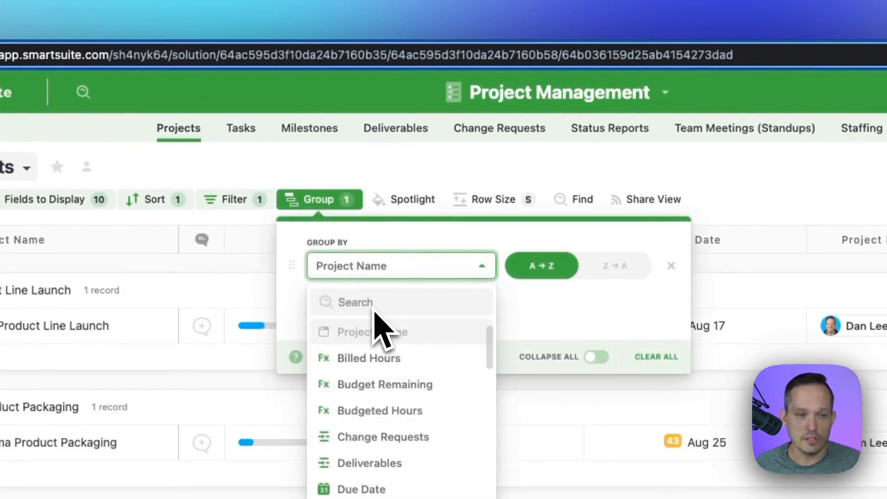
text(stag)
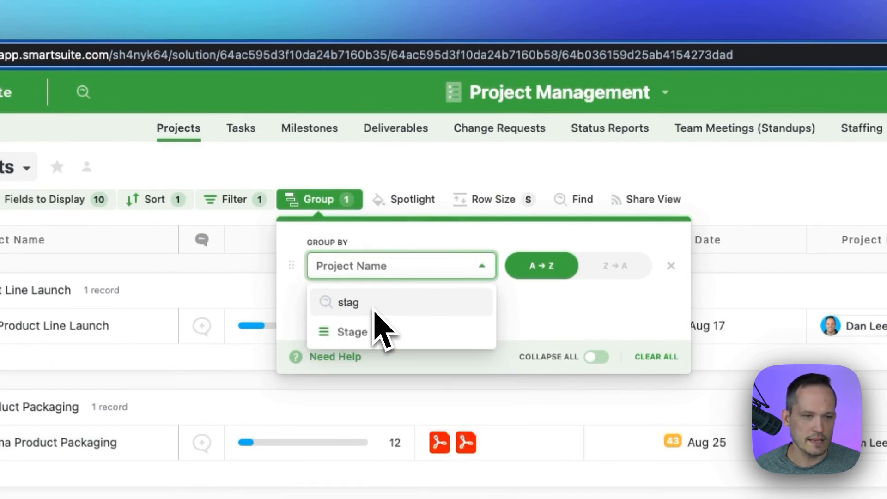
click(375, 331)
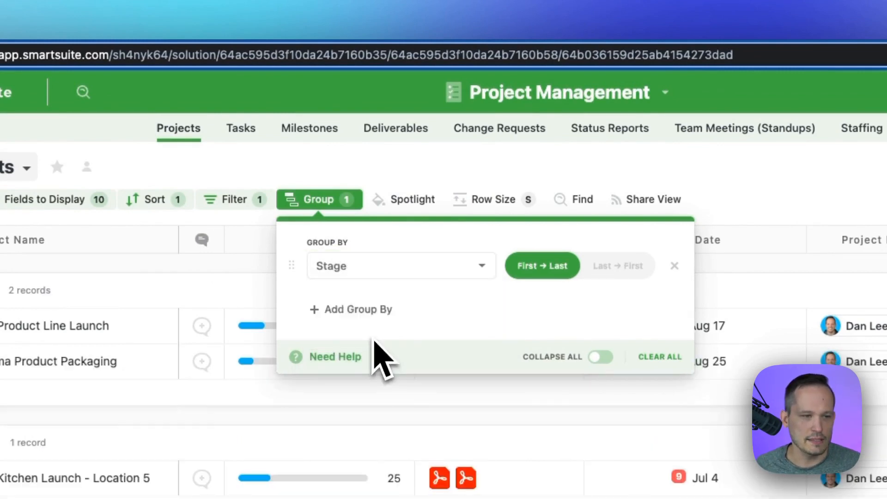
click(571, 150)
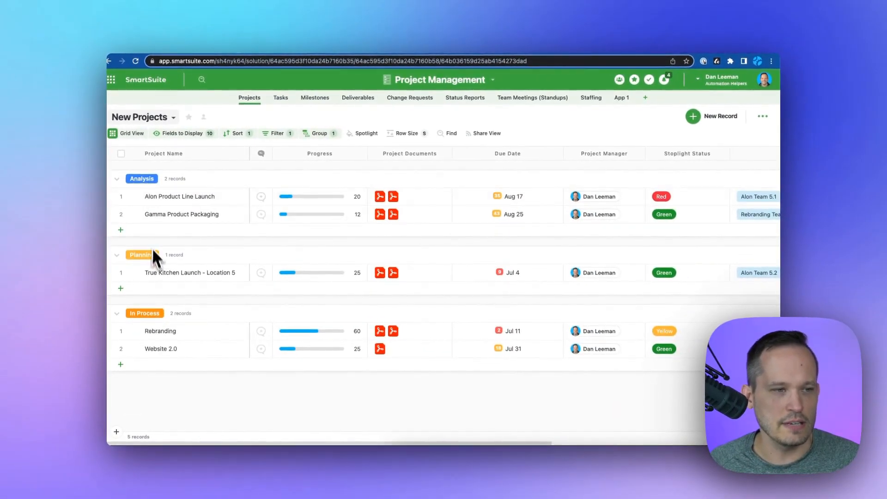
click(117, 180)
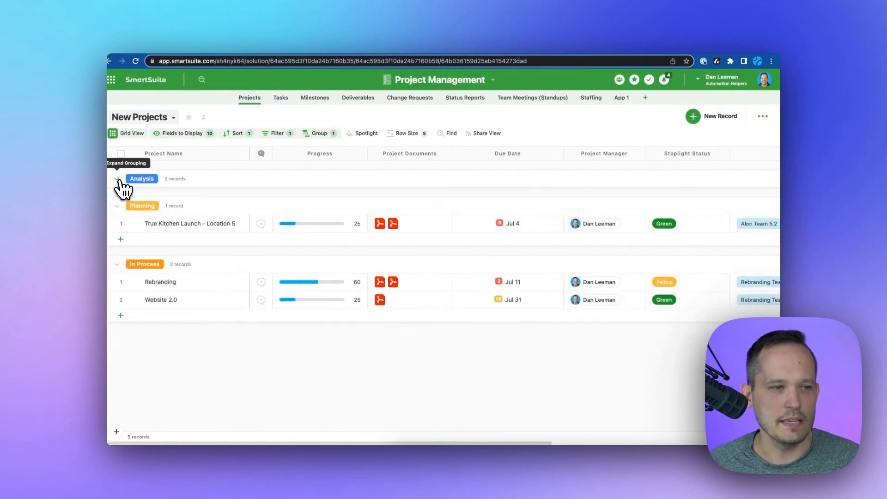
click(118, 180)
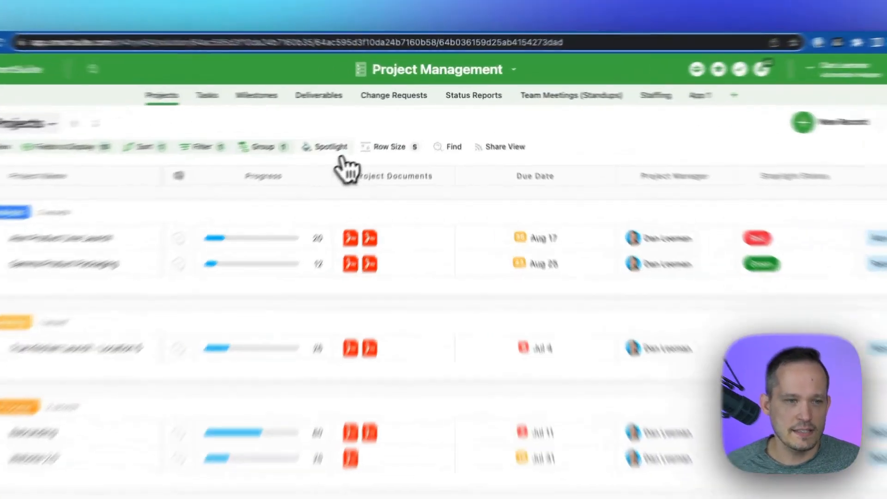
Step: Add a record spotlight to the view for projects where Stoplight Status is Red
click(363, 133)
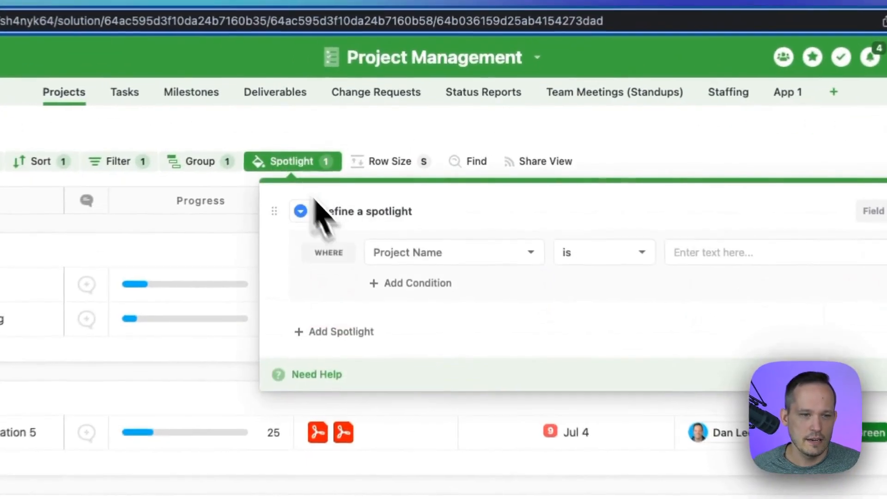
click(429, 182)
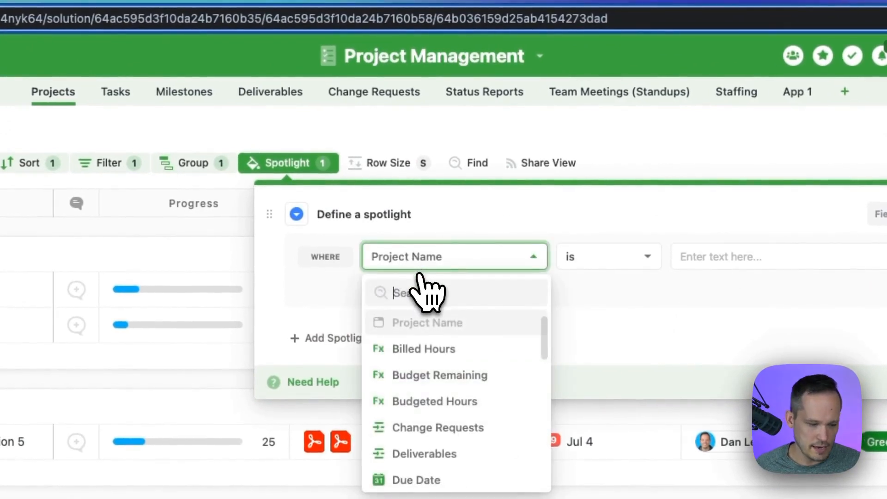
text(stop)
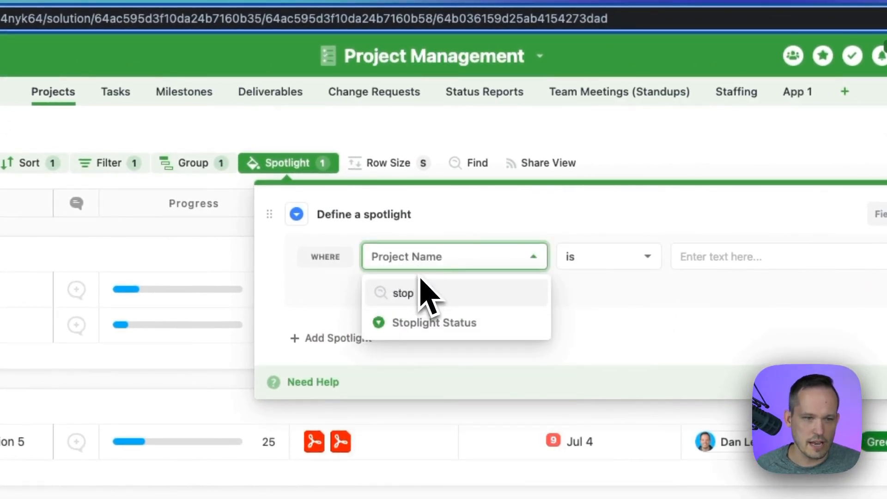
click(386, 323)
click(707, 257)
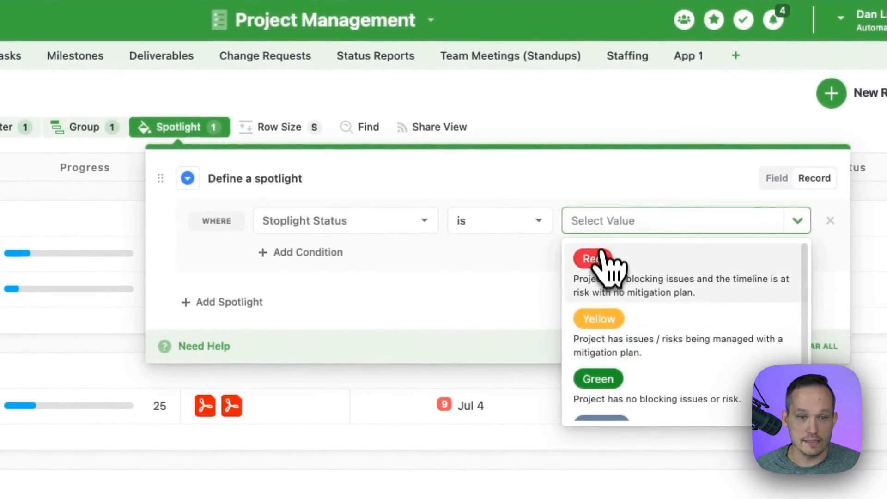
click(631, 277)
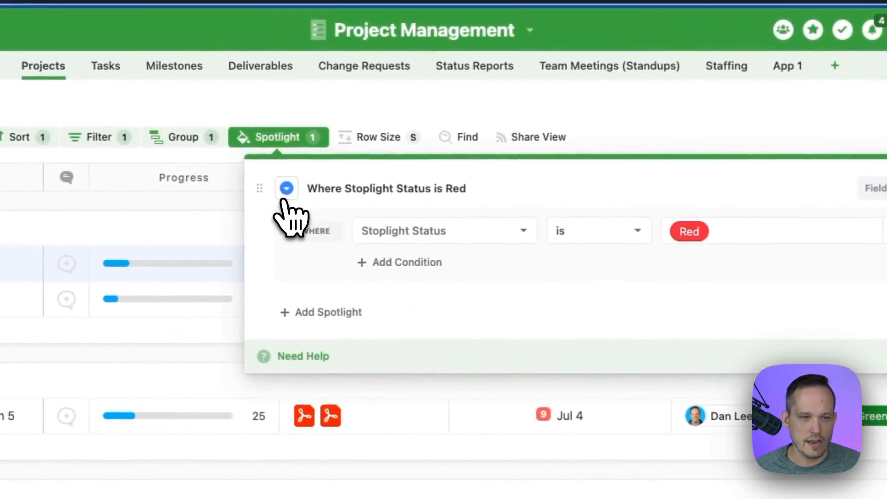
Step: Change the highlight colour of the spotlight for Stoplight Status is Red from the default to red
click(287, 188)
click(407, 231)
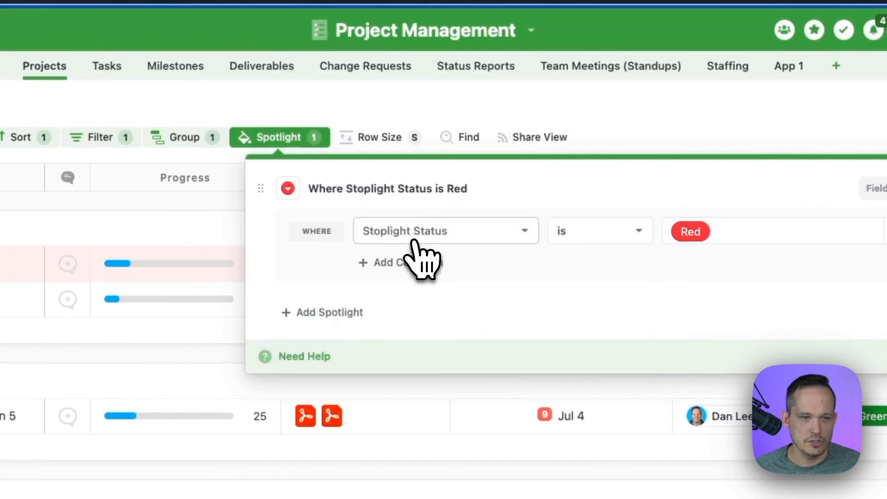
click(666, 126)
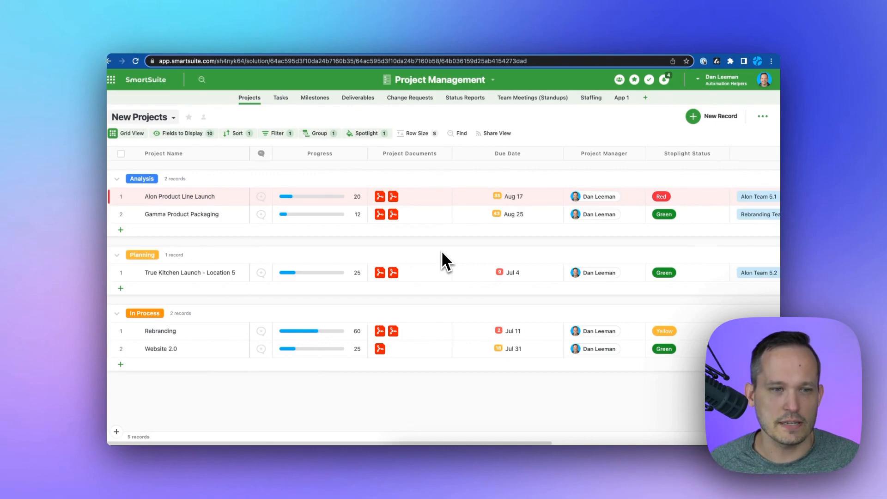
Step: Preview the larger row sizes, including Auto Size, and return the New Projects rows to size S
click(429, 134)
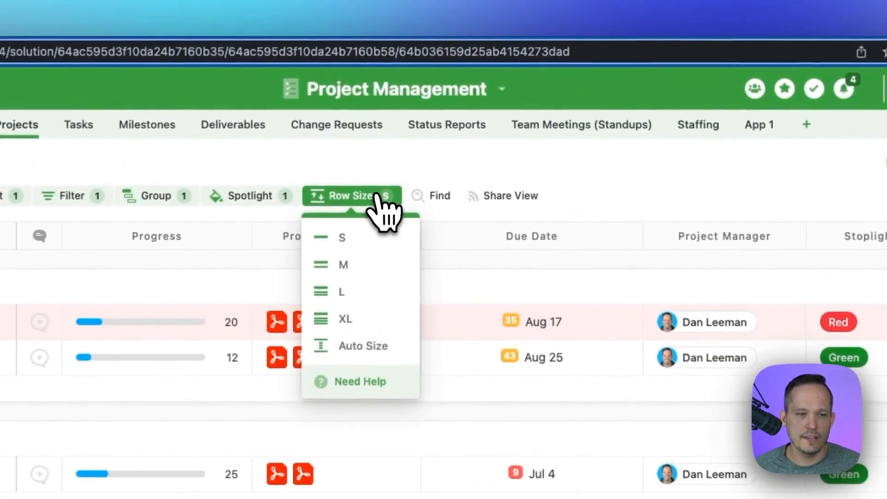
click(361, 291)
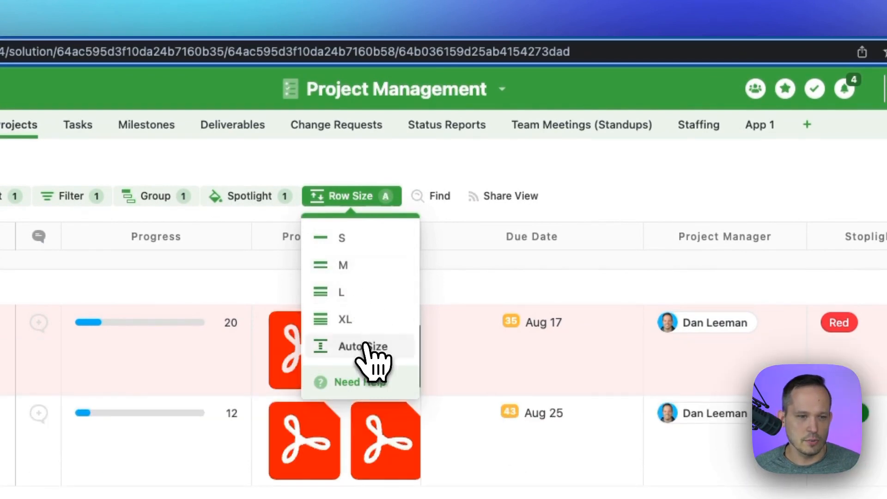
click(365, 238)
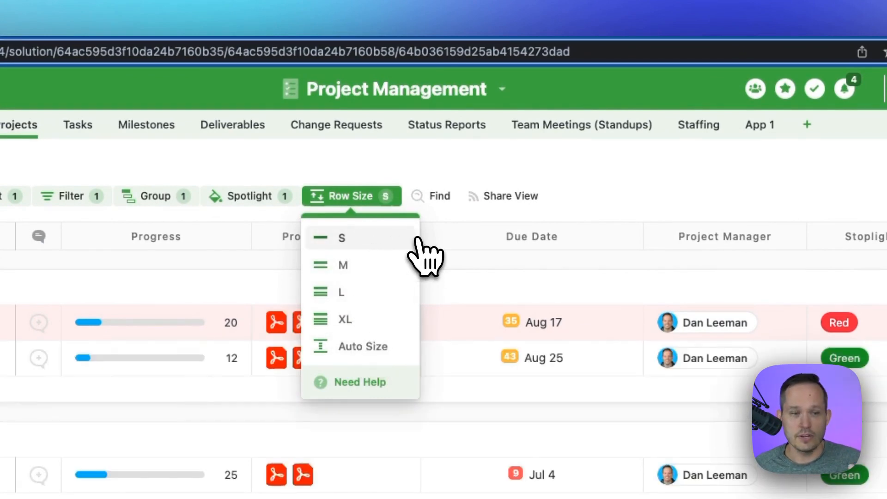
click(554, 184)
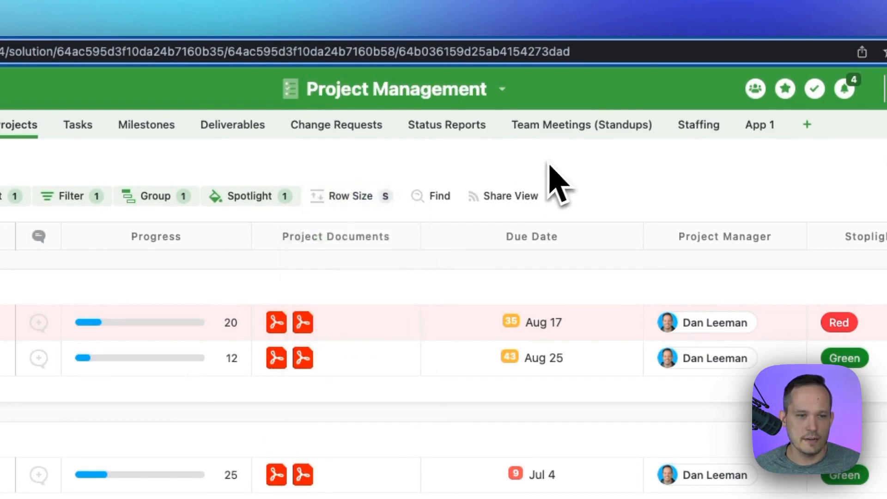
Step: Find "Alon" in the New Projects view and cycle through all the matching cells
click(437, 199)
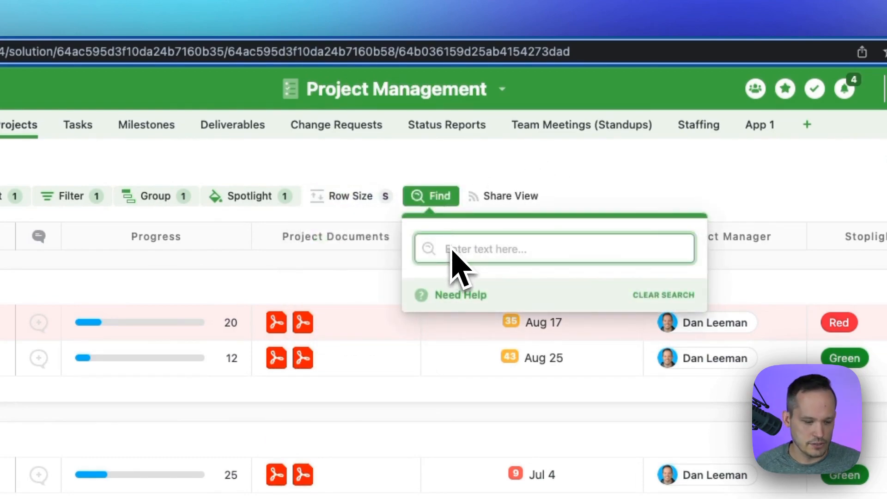
text(Alon)
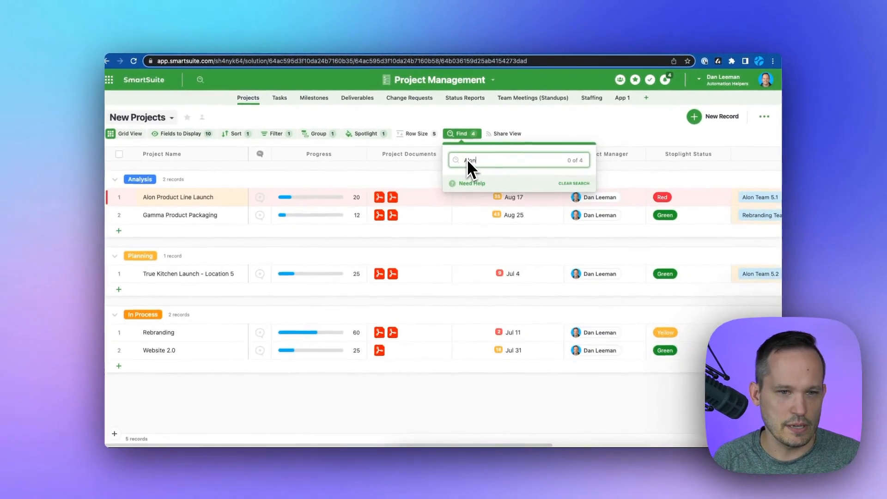
key(Return)
key(Return)
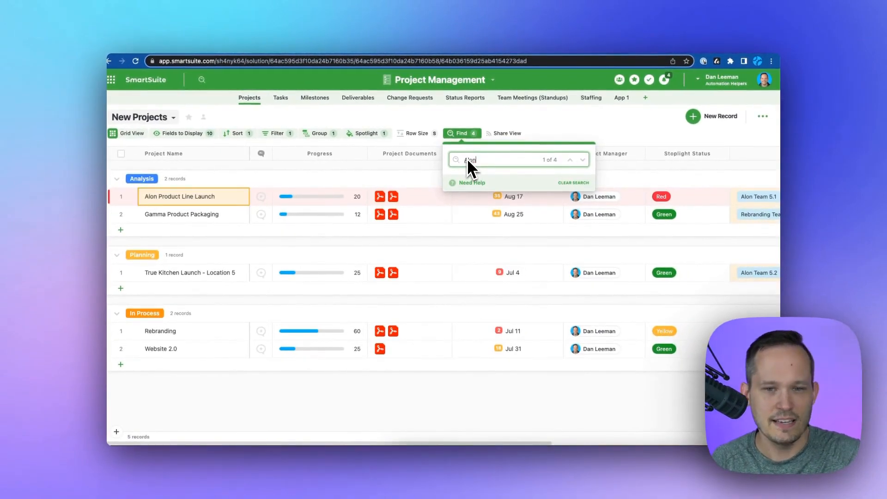
key(Return)
key(Return)
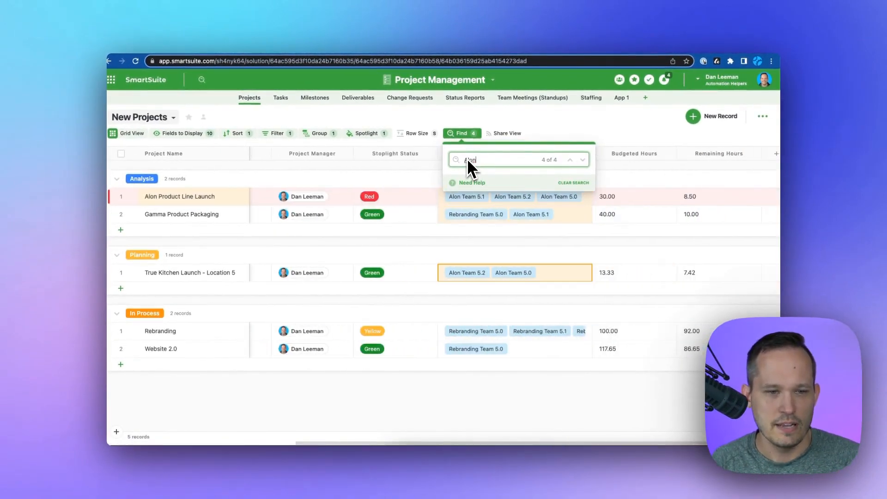
key(Return)
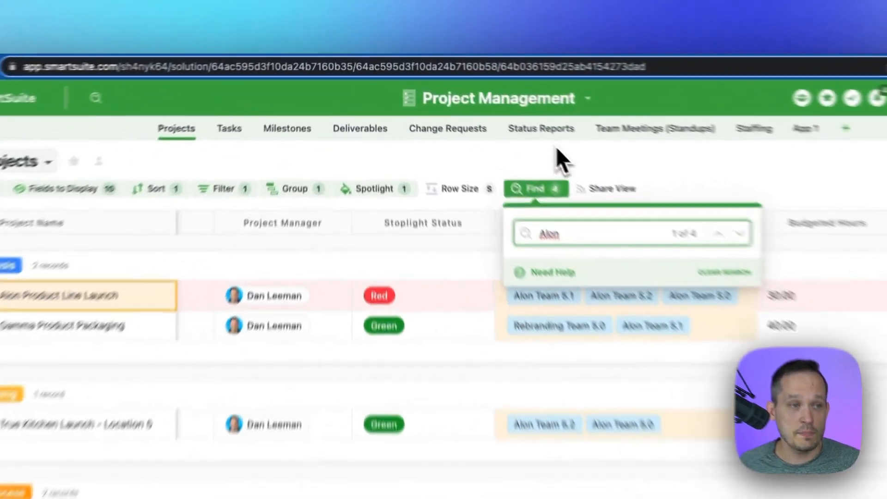
click(474, 111)
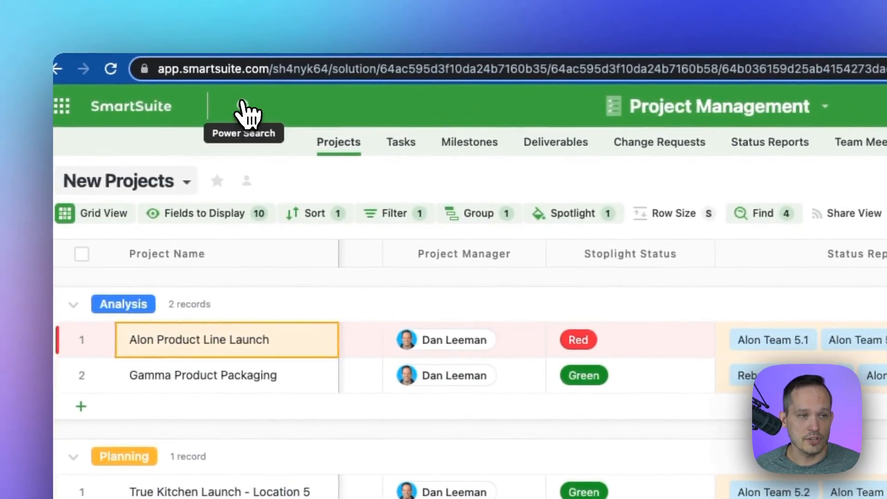
Step: Open the sharing settings of the New Projects view to review its shareable link and access options
click(58, 105)
click(255, 144)
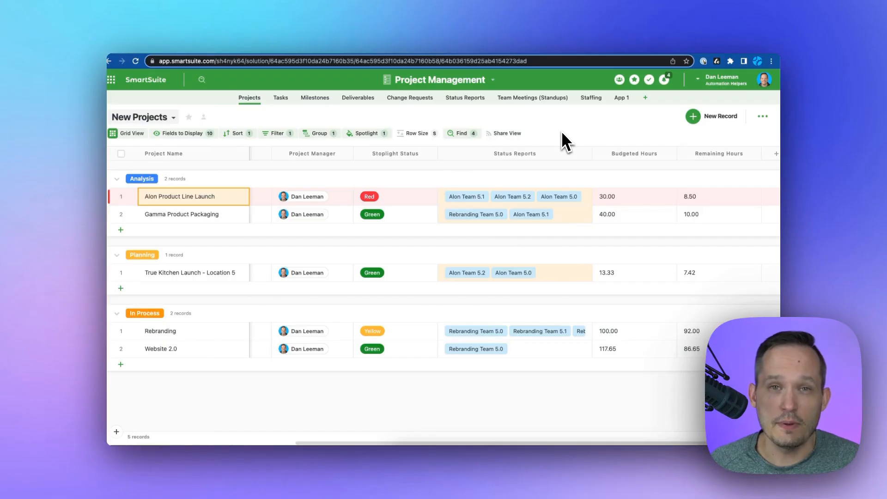
click(871, 215)
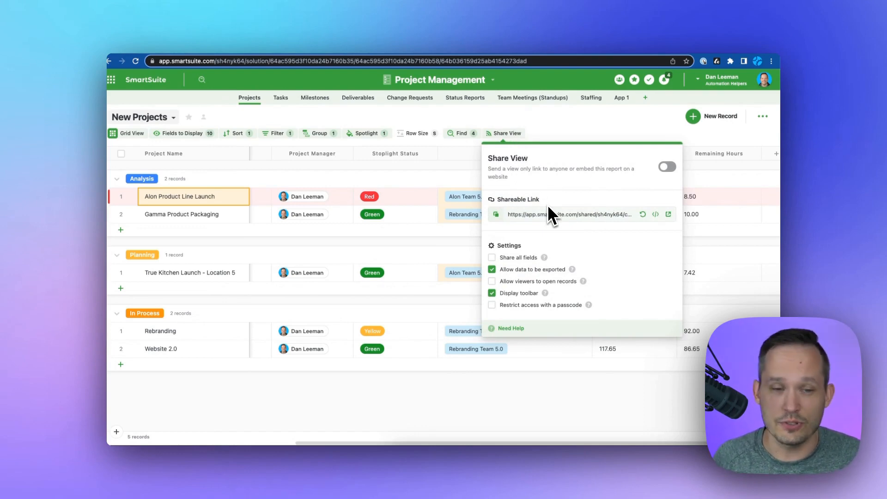
Step: Add a folder named Portfolio to the Public Views, and collapse and re-expand the Public Views section
click(173, 117)
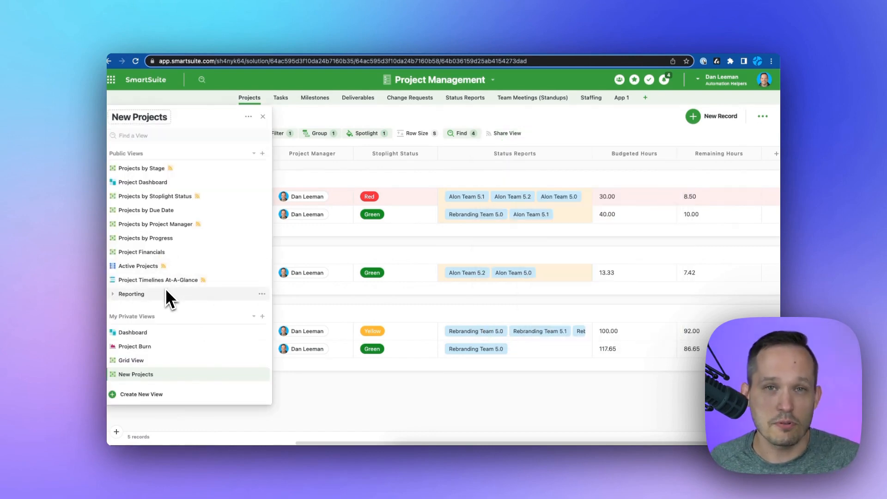
click(263, 153)
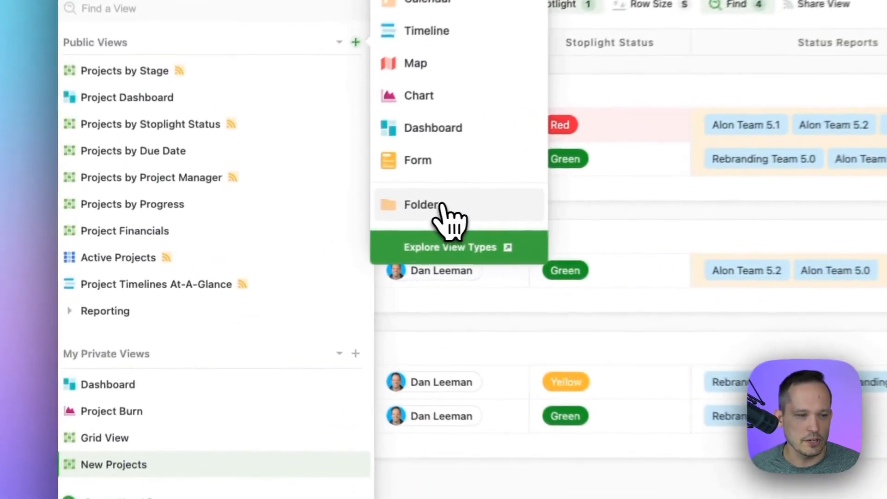
click(298, 239)
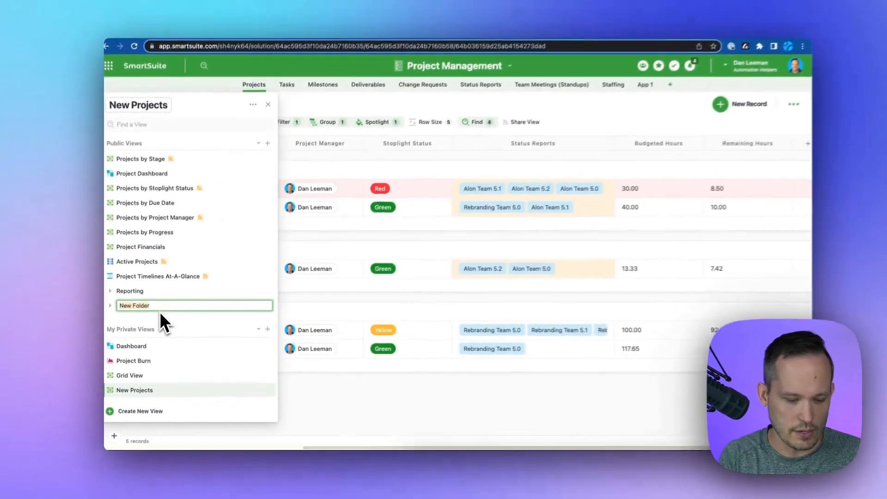
text(Portfolio)
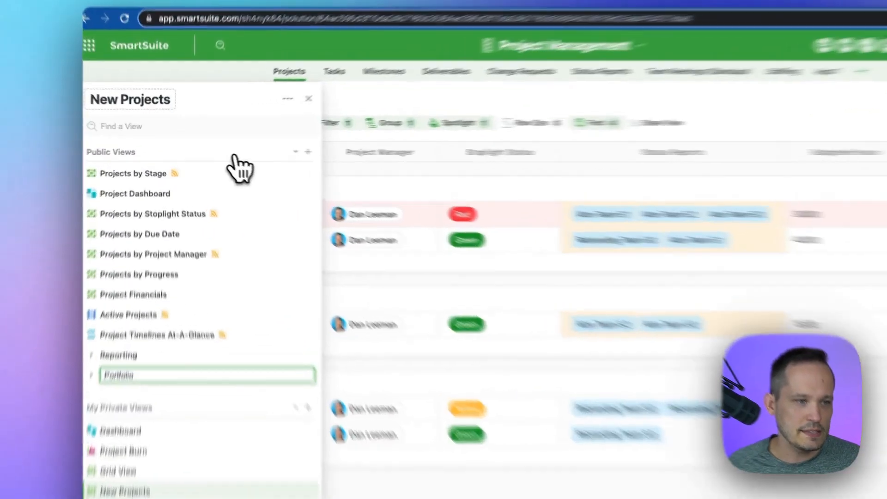
click(213, 156)
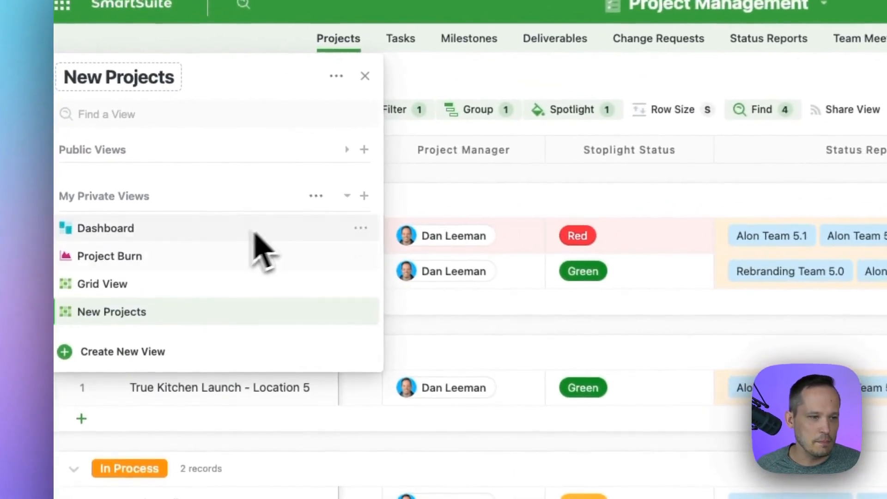
click(119, 151)
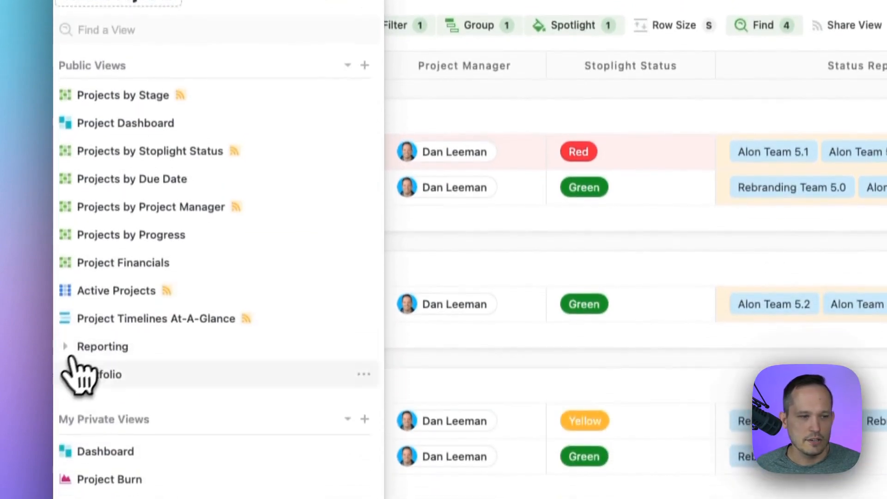
Step: Move the Project Dashboard view into the Reporting folder below Projects by Size, and collapse the folder
click(80, 430)
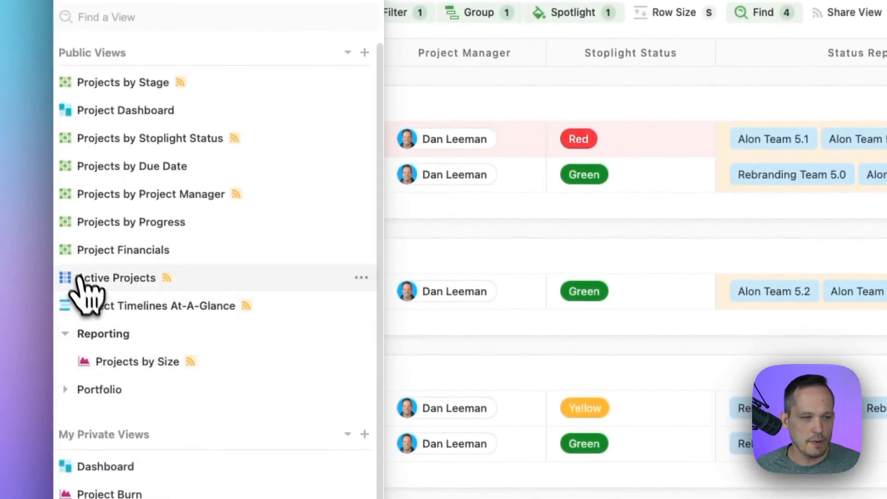
mouse_move(75, 264)
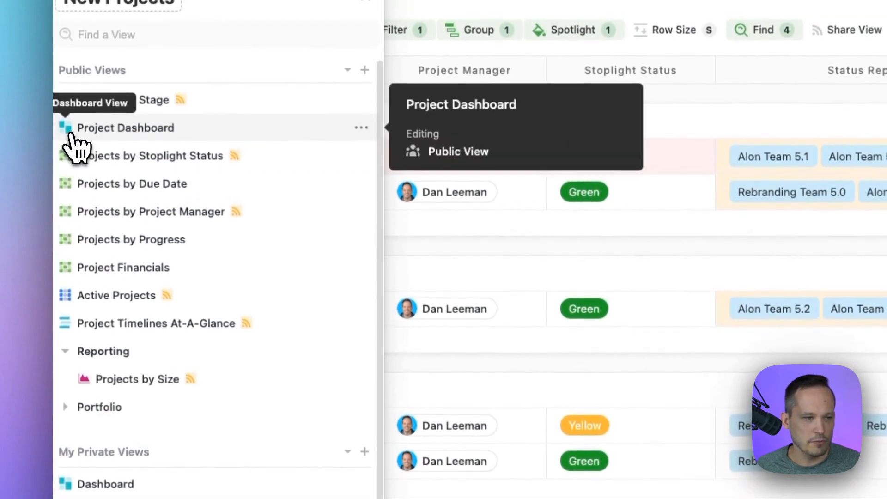
drag(70, 134, 136, 381)
drag(134, 330, 139, 334)
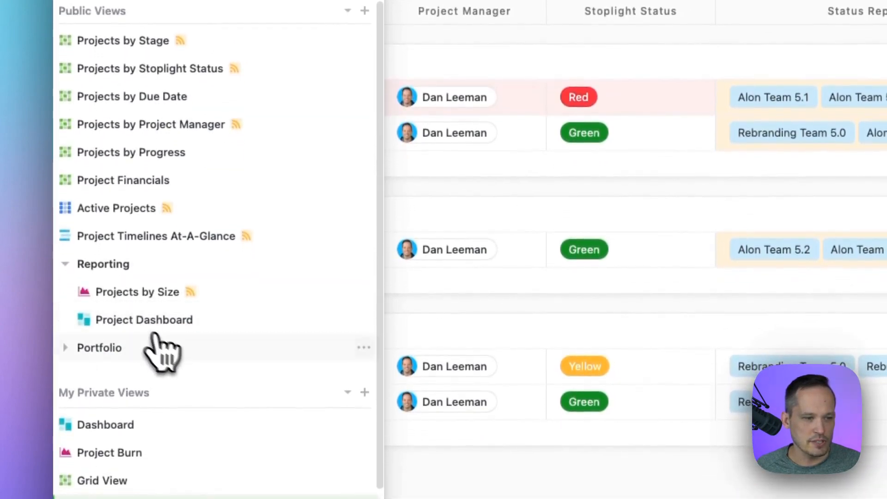
click(67, 263)
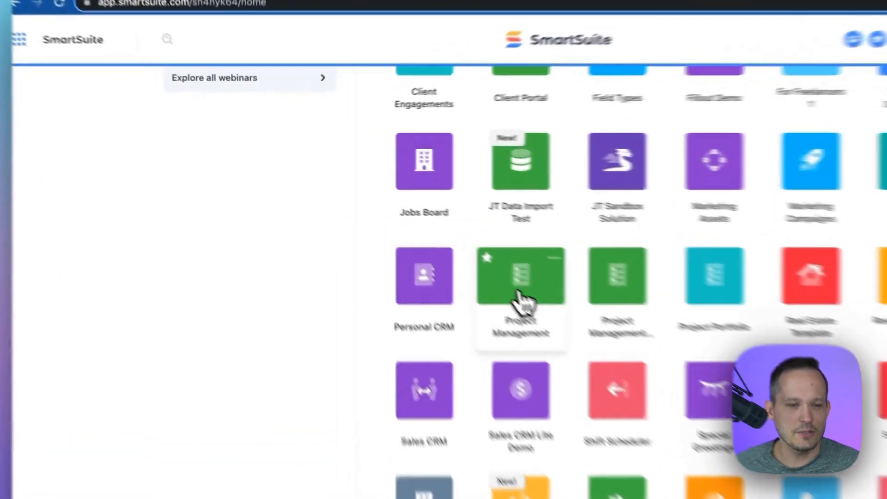
Step: Open the Project Management solution and show the view types that can be added to the Public Views
click(417, 240)
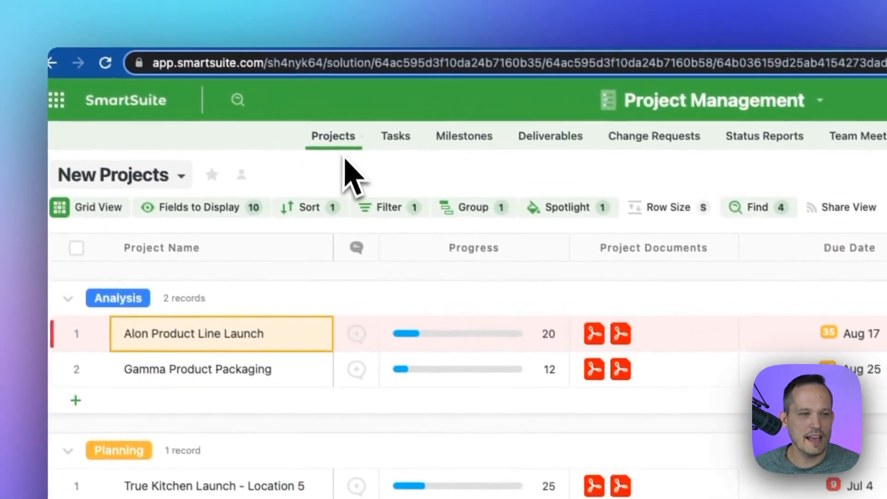
click(182, 176)
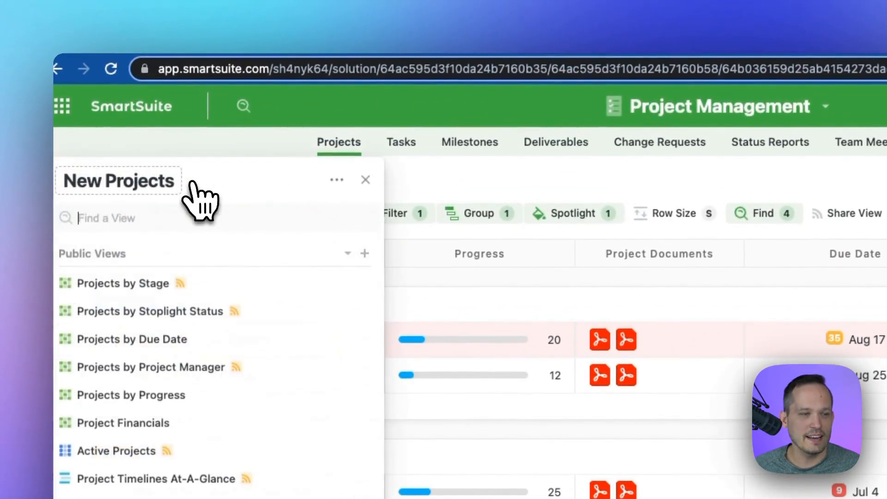
click(365, 254)
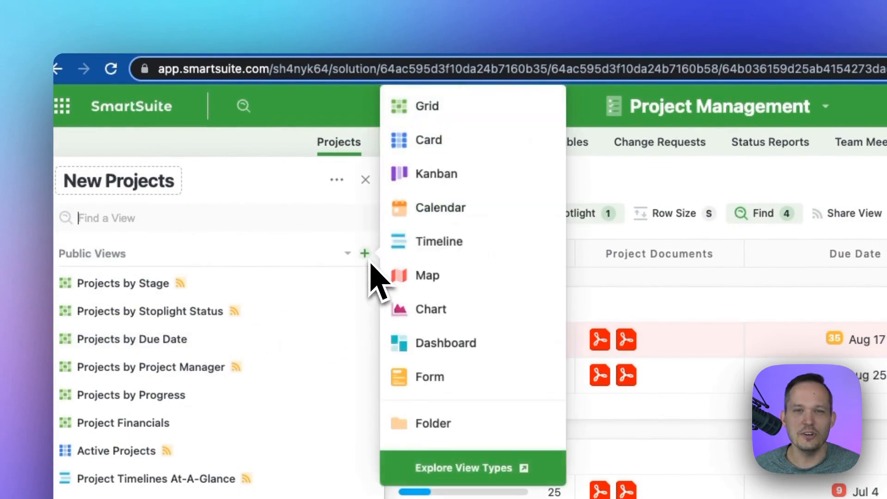